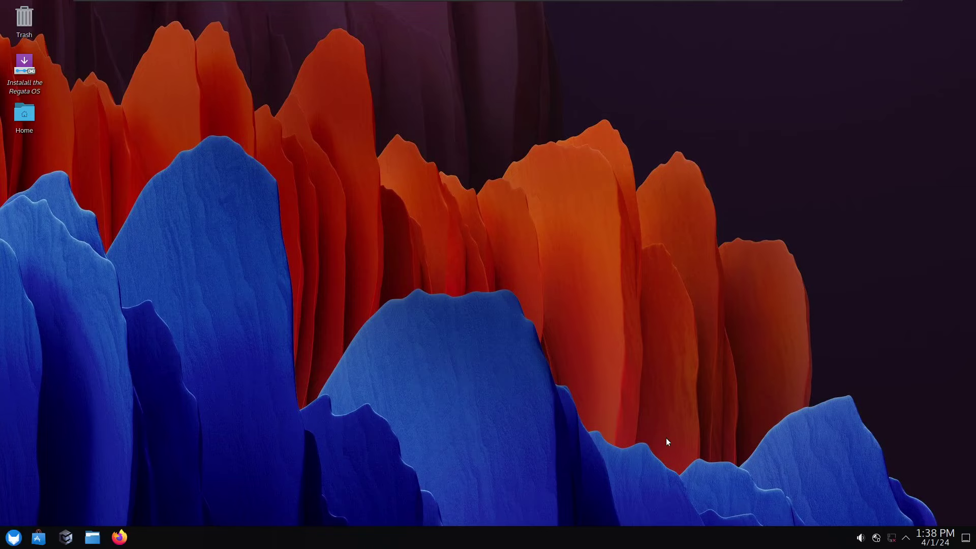
View the favorite applications in the launcher, and look through the Home folder in the file manager before closing it.
{"action": "left_click", "coordinate": [14, 538]}
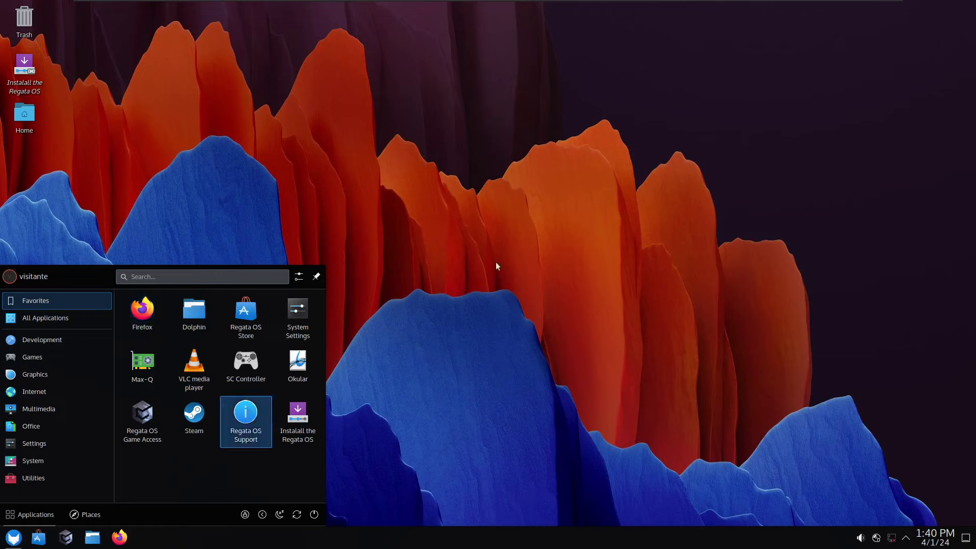
{"action": "left_click", "coordinate": [513, 260]}
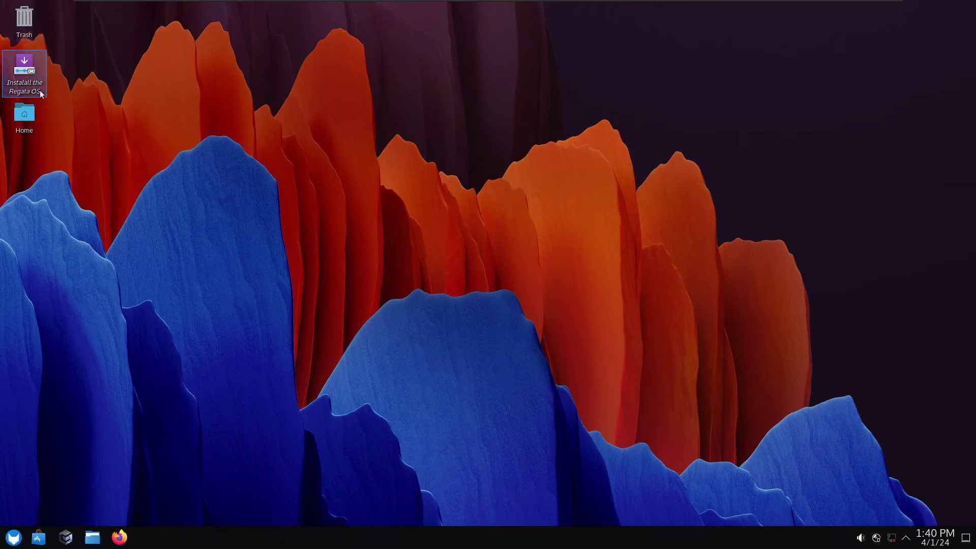
{"action": "double_click", "coordinate": [30, 115]}
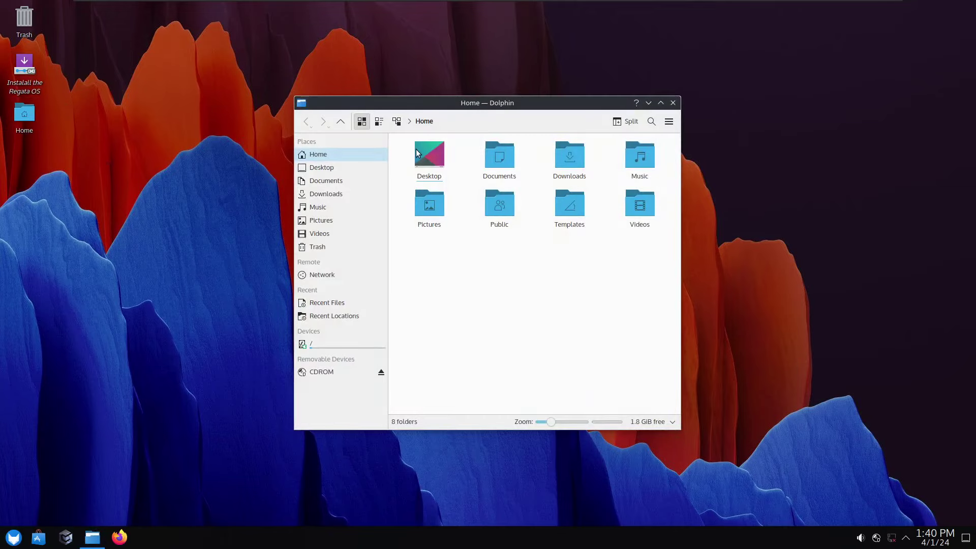
{"action": "left_click", "coordinate": [673, 104]}
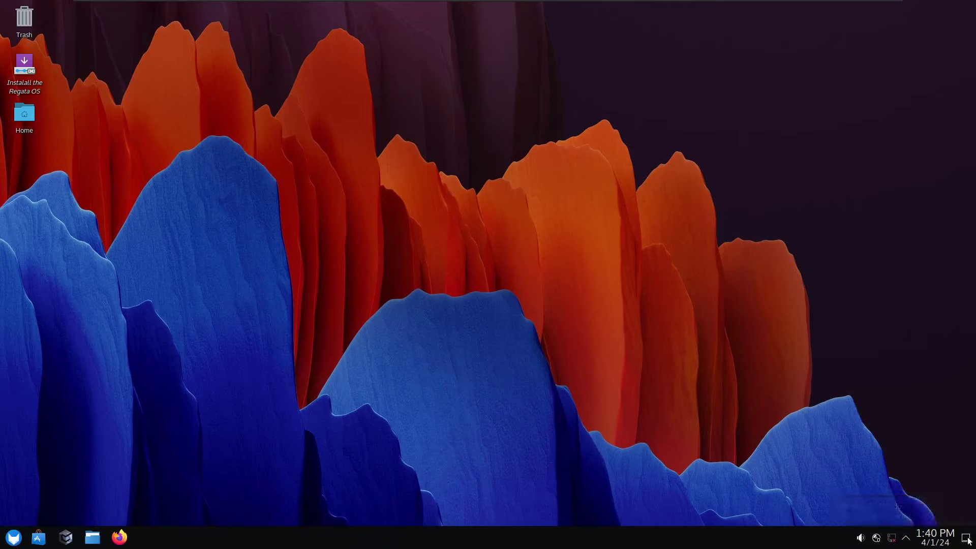
Check the calendar for April and the Display Configuration options among the system status items, closing both when finished.
{"action": "left_click", "coordinate": [941, 543]}
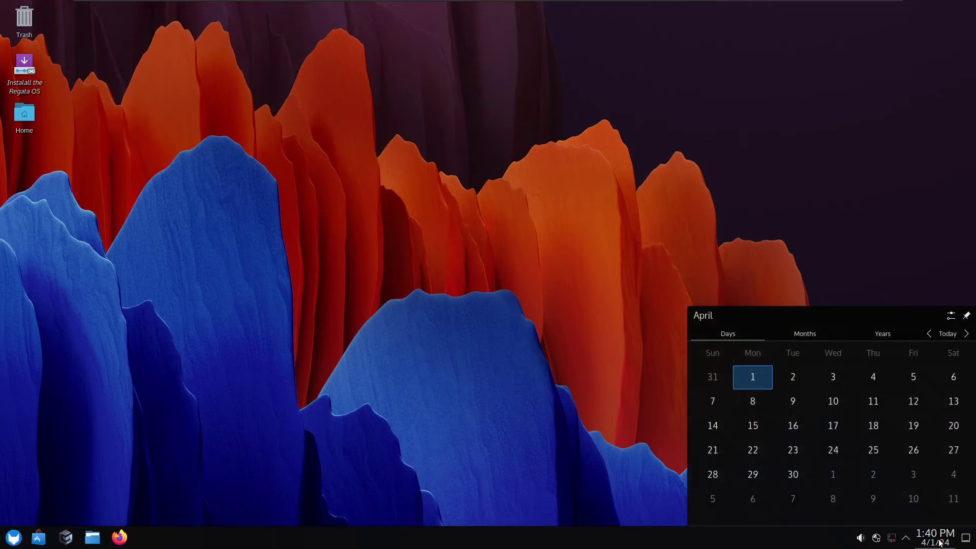
{"action": "left_click", "coordinate": [940, 543]}
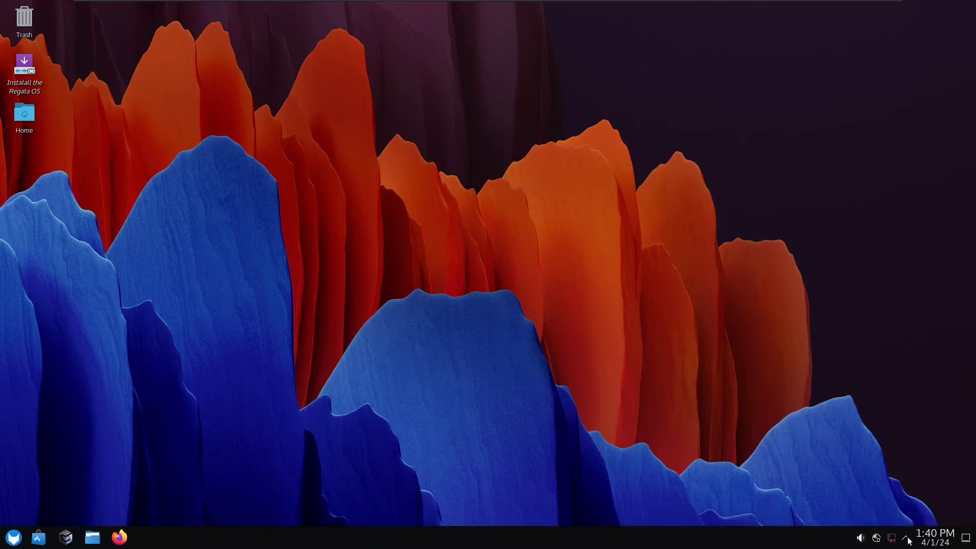
{"action": "left_click", "coordinate": [906, 539]}
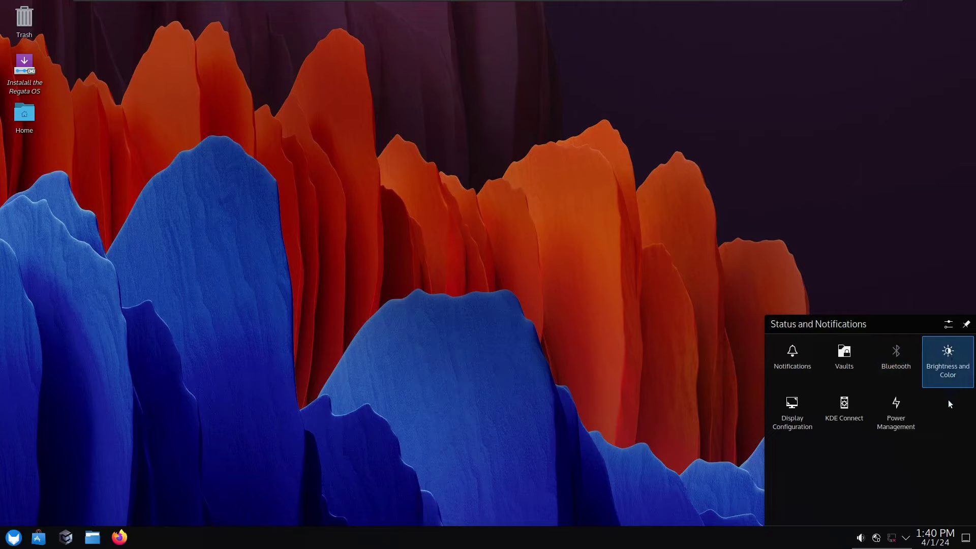
{"action": "left_click", "coordinate": [792, 409]}
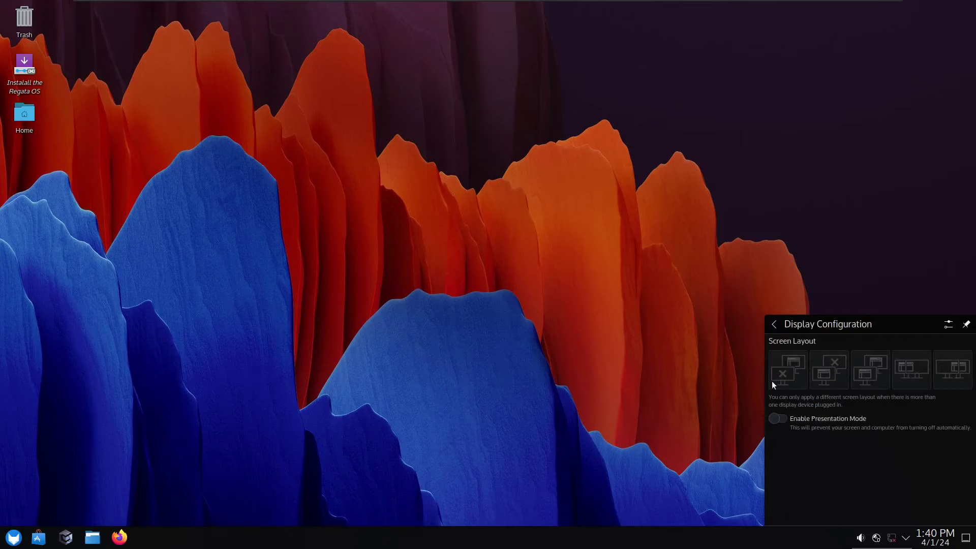
{"action": "left_click", "coordinate": [774, 323]}
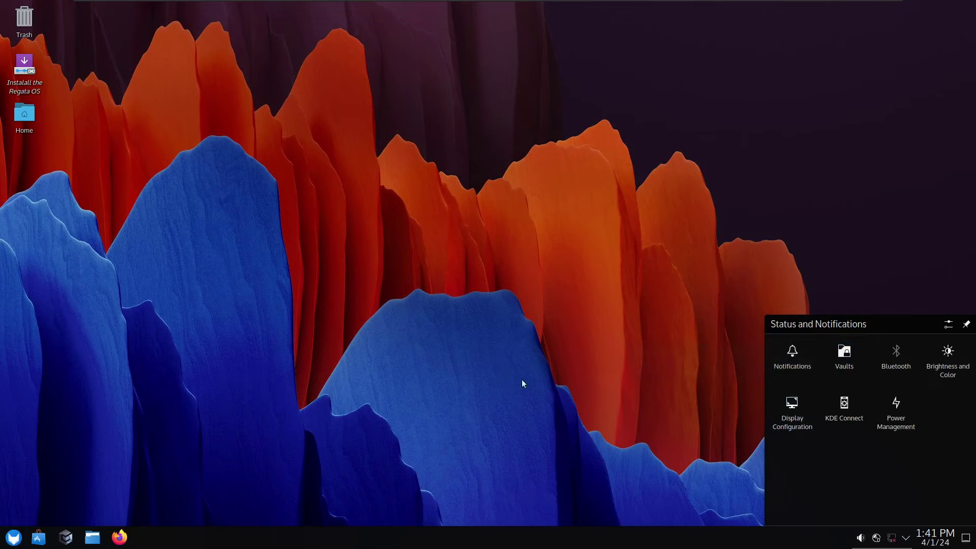
{"action": "left_click", "coordinate": [244, 416]}
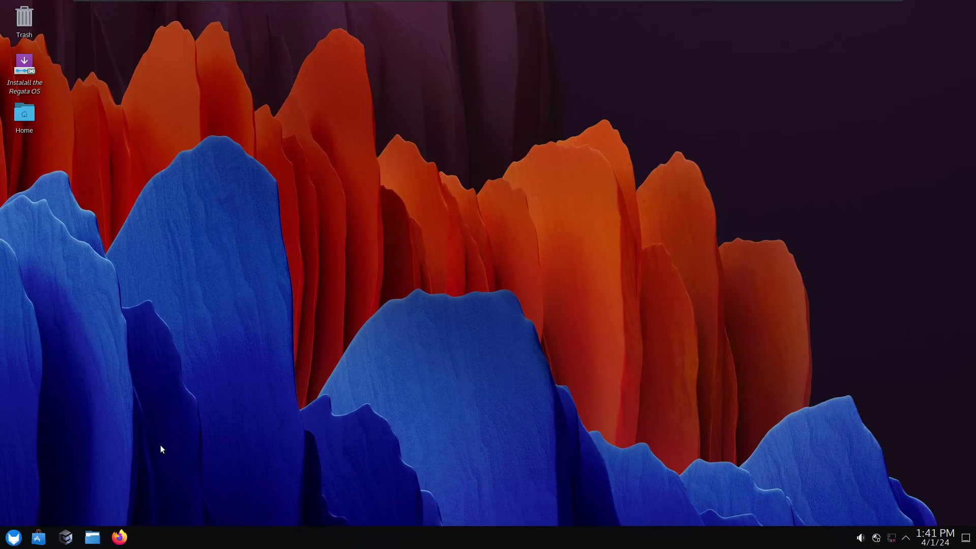
Look through the Development category and the full application list in the launcher.
{"action": "left_click", "coordinate": [40, 539]}
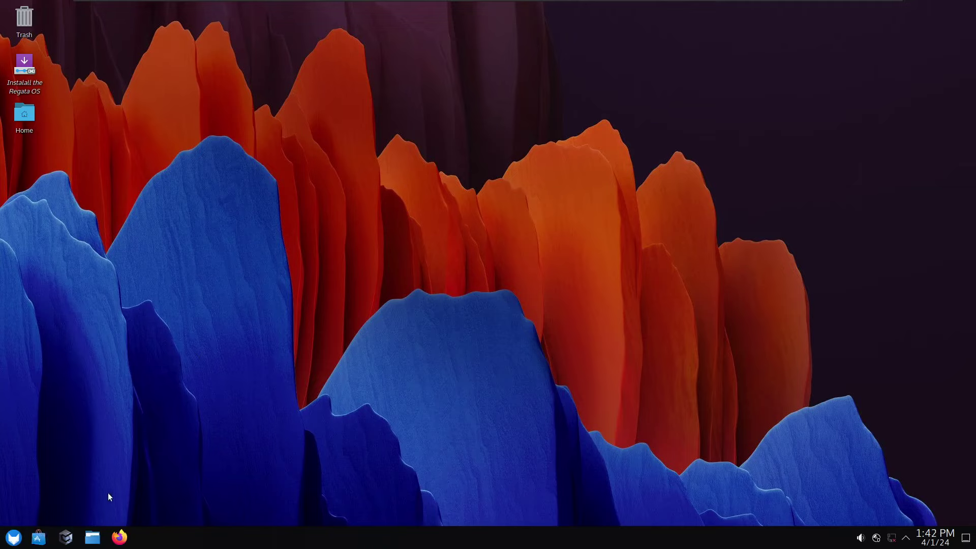
{"action": "left_click", "coordinate": [14, 539]}
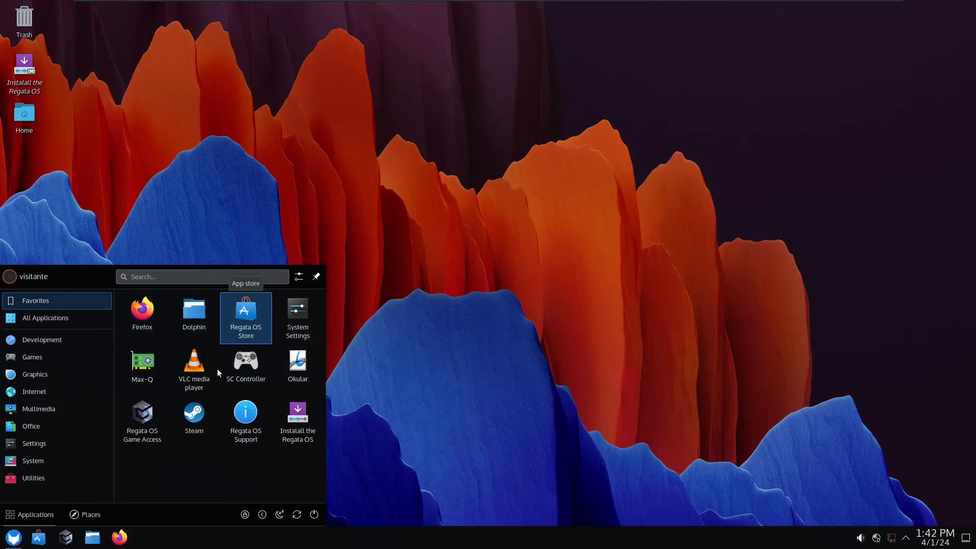
{"action": "left_click", "coordinate": [61, 341]}
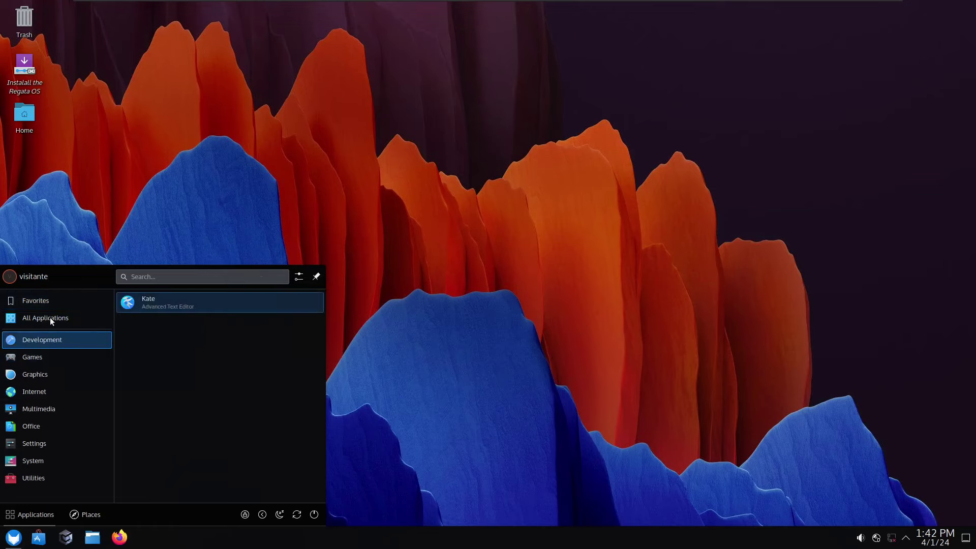
{"action": "left_click", "coordinate": [50, 318]}
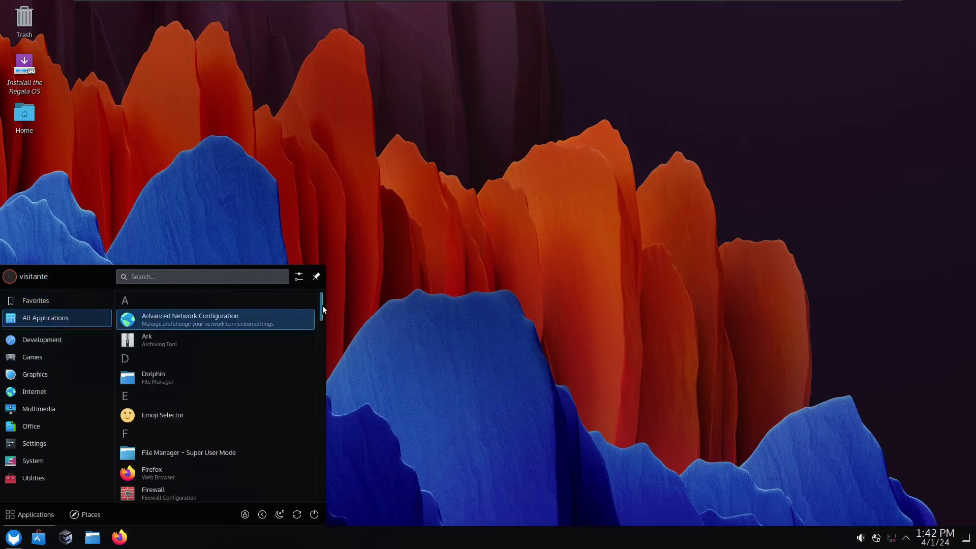
{"action": "mouse_move", "coordinate": [323, 306]}
{"action": "left_mouse_down"}
{"action": "mouse_move", "coordinate": [319, 485]}
{"action": "mouse_move", "coordinate": [313, 293]}
{"action": "left_mouse_up"}
{"action": "left_click", "coordinate": [13, 538]}
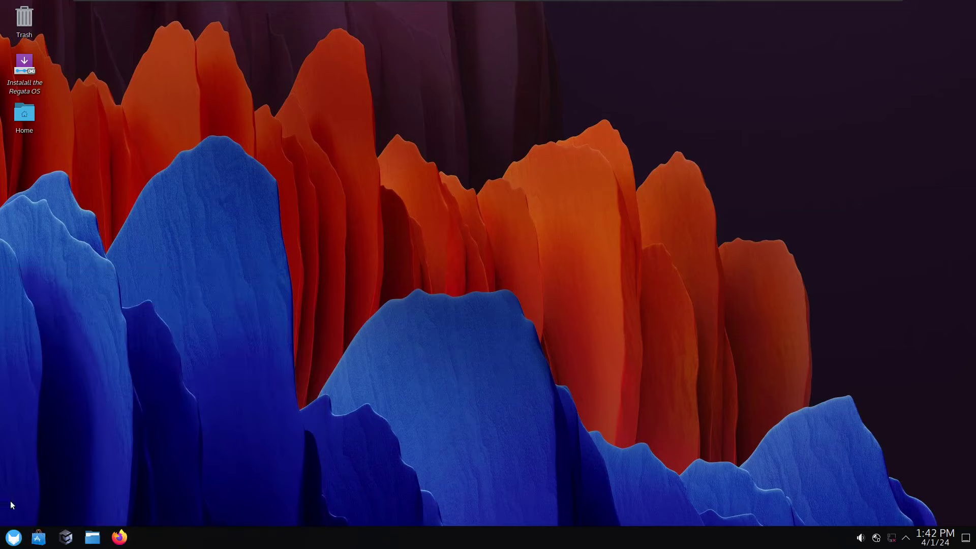
{"action": "left_click", "coordinate": [13, 537]}
{"action": "mouse_move", "coordinate": [42, 358]}
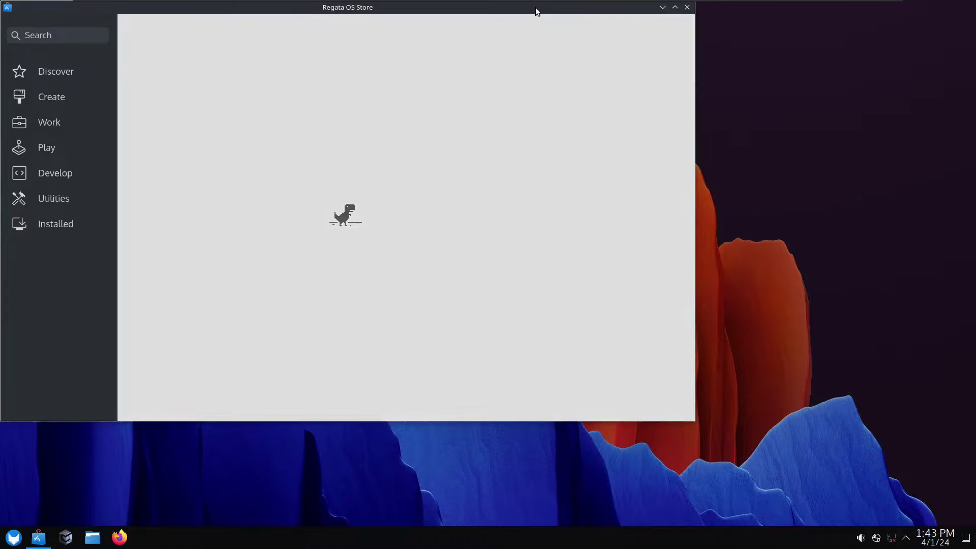
Reposition the Regata OS Store window, check its Discover, Create, Work, Play and Develop sections, and close the store.
{"action": "left_click_drag", "start_coordinate": [535, 7], "coordinate": [599, 74]}
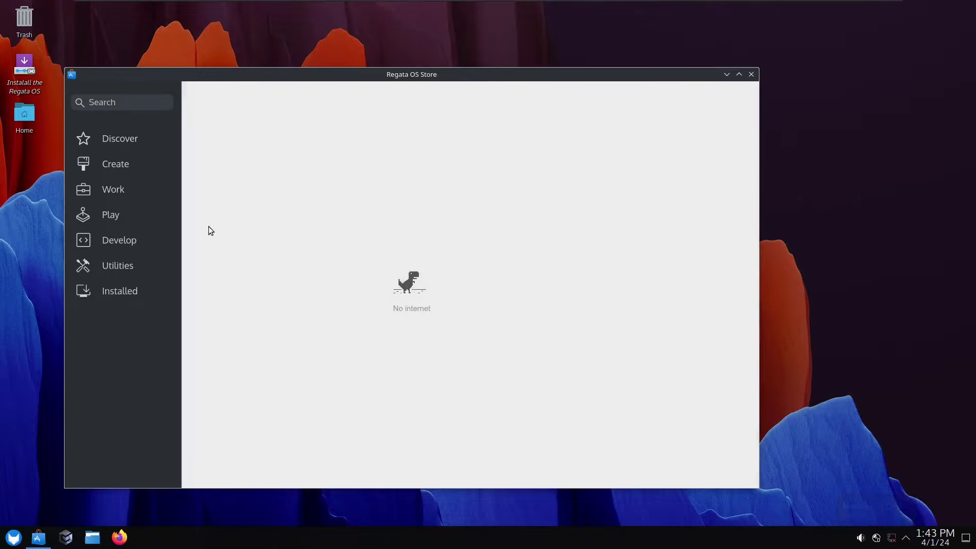
{"action": "left_click", "coordinate": [129, 138]}
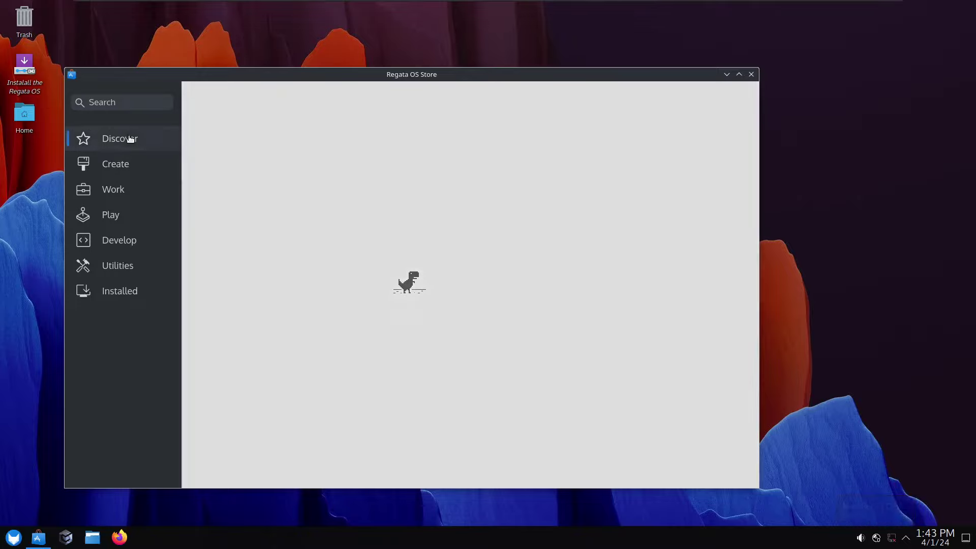
{"action": "left_click", "coordinate": [124, 163]}
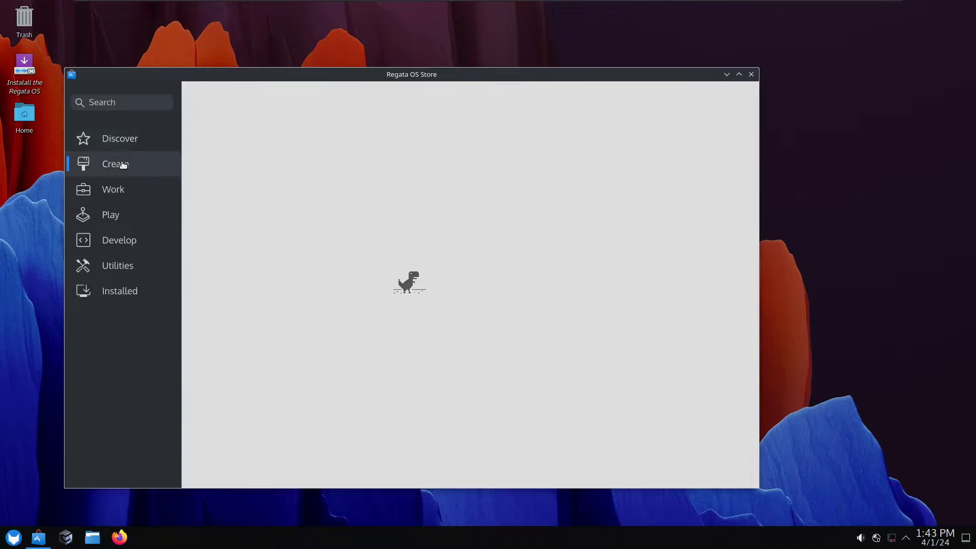
{"action": "left_click", "coordinate": [121, 187]}
{"action": "left_click", "coordinate": [117, 217]}
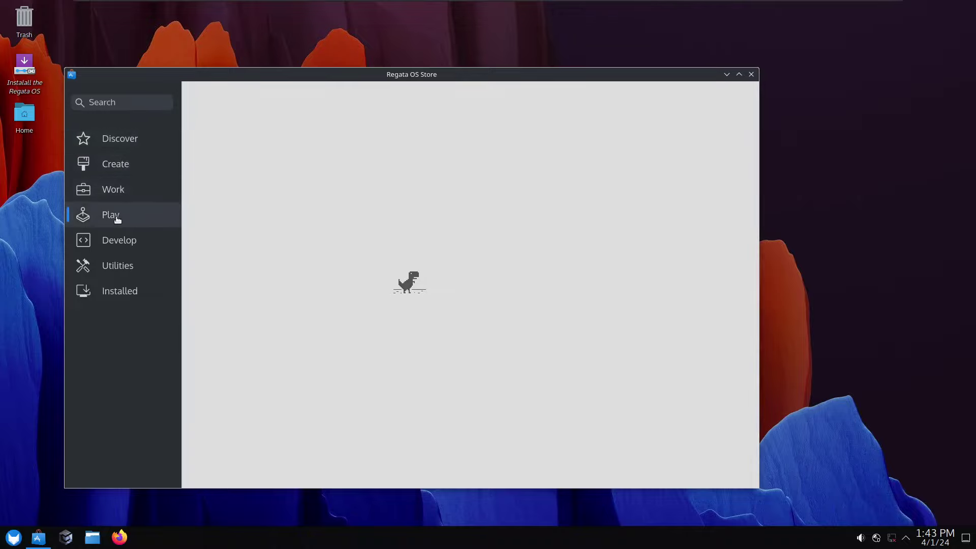
{"action": "left_click", "coordinate": [121, 241]}
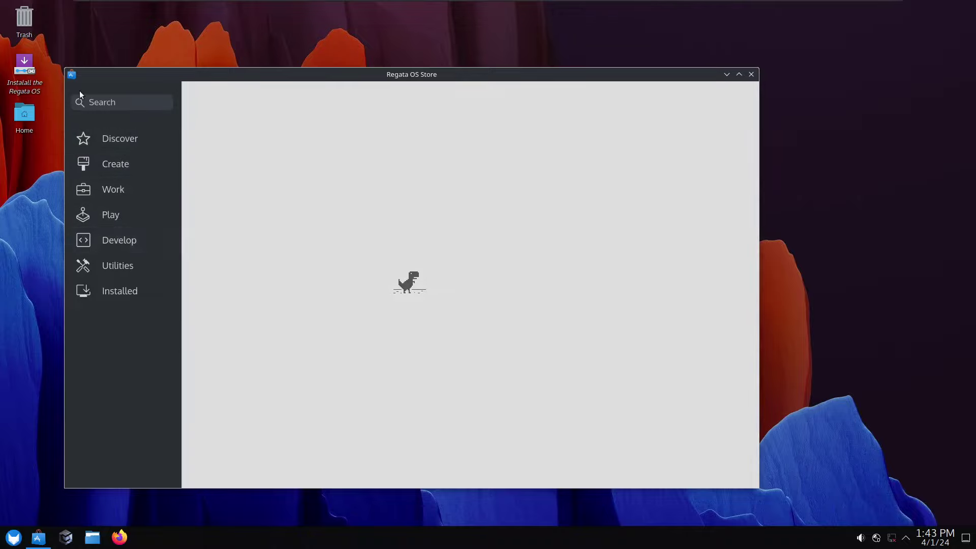
{"action": "left_click", "coordinate": [114, 103]}
{"action": "left_click", "coordinate": [752, 75]}
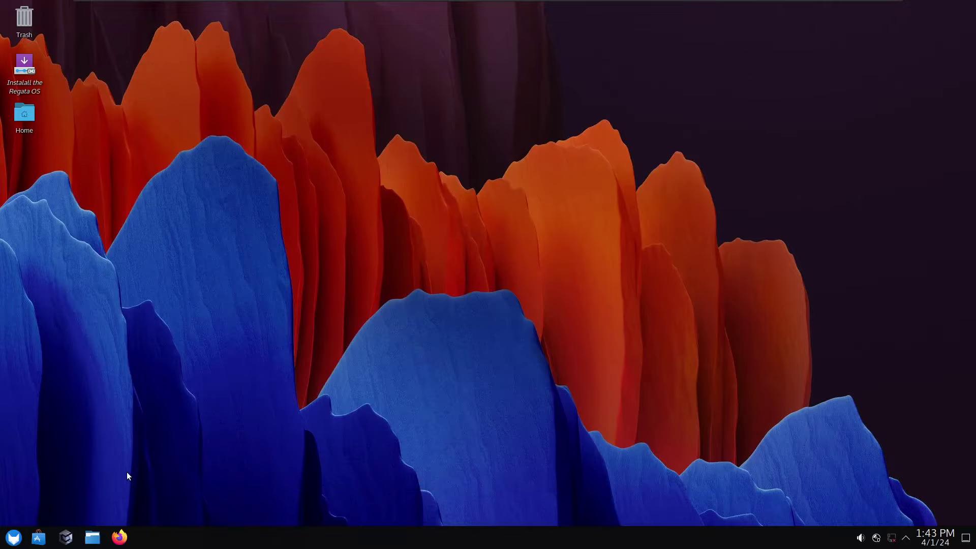
Browse the Games, Graphics and Internet applications in the launcher and start the Firefox web browser.
{"action": "left_click", "coordinate": [14, 538]}
{"action": "mouse_move", "coordinate": [46, 341]}
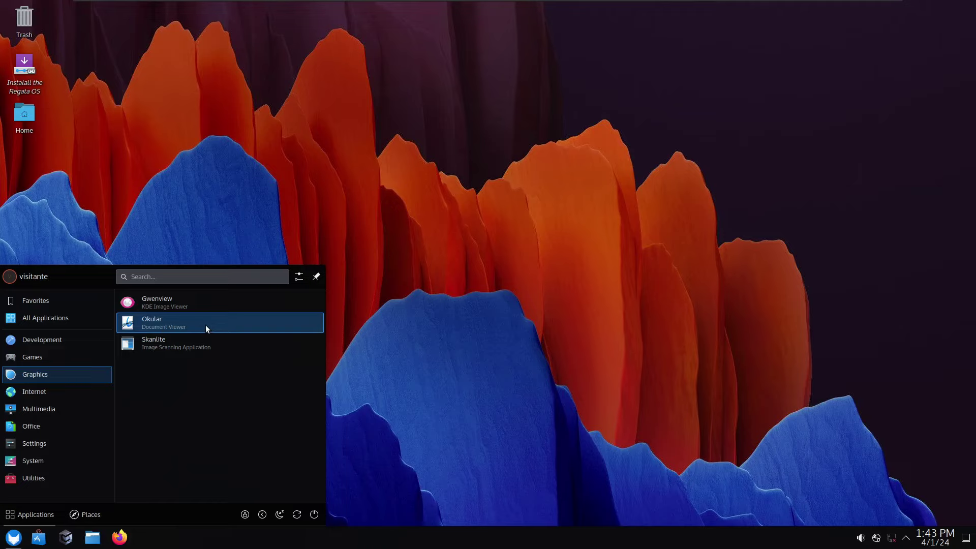
{"action": "mouse_move", "coordinate": [43, 430]}
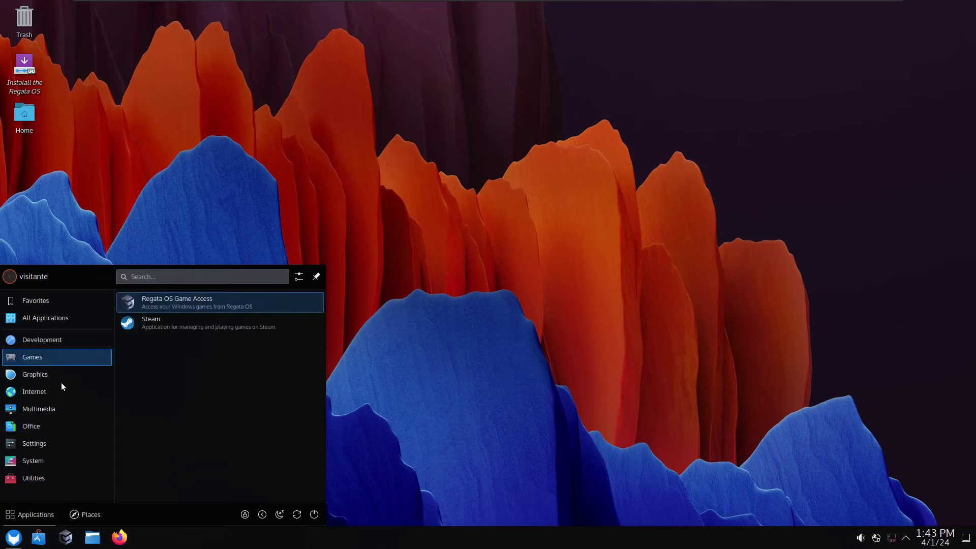
{"action": "mouse_move", "coordinate": [42, 411]}
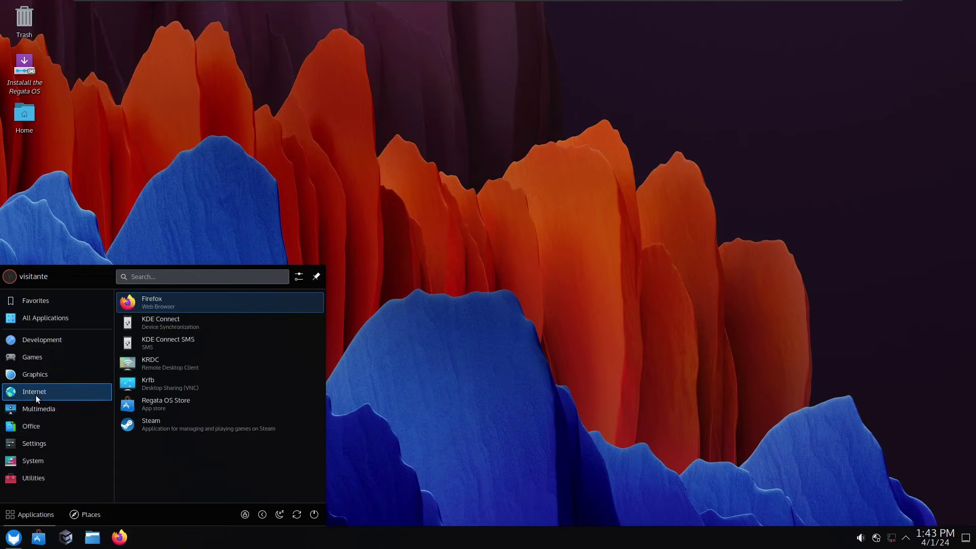
{"action": "left_click", "coordinate": [169, 304]}
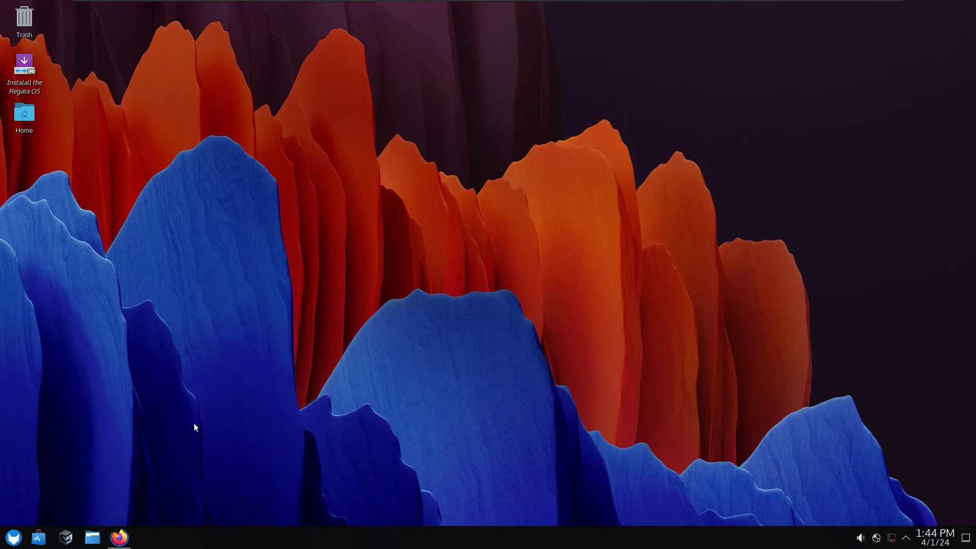
{"action": "left_click", "coordinate": [13, 538]}
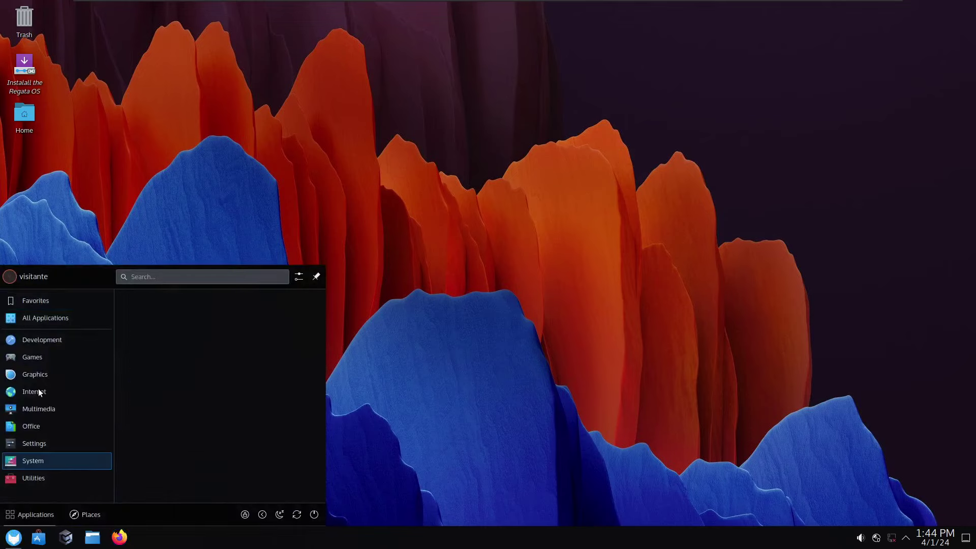
{"action": "mouse_move", "coordinate": [45, 394]}
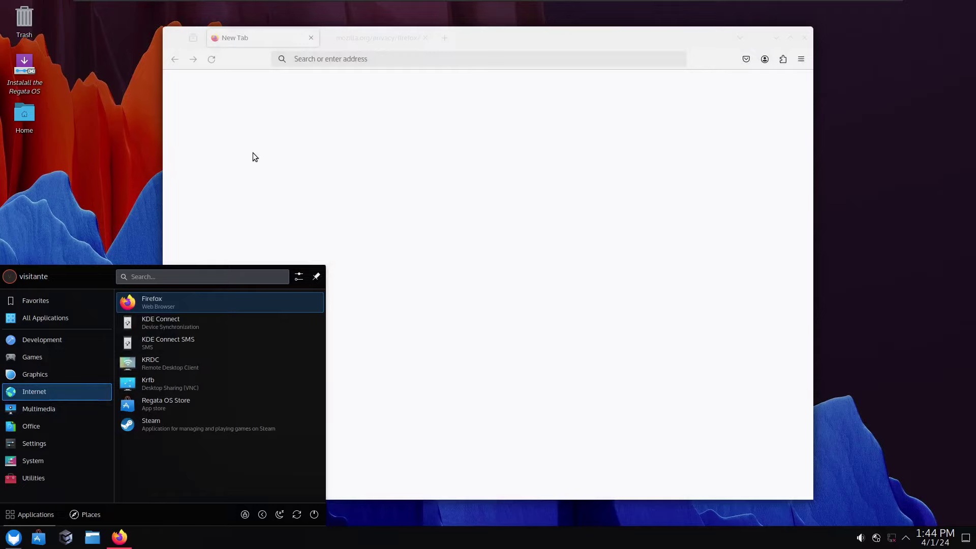
{"action": "left_click", "coordinate": [544, 34]}
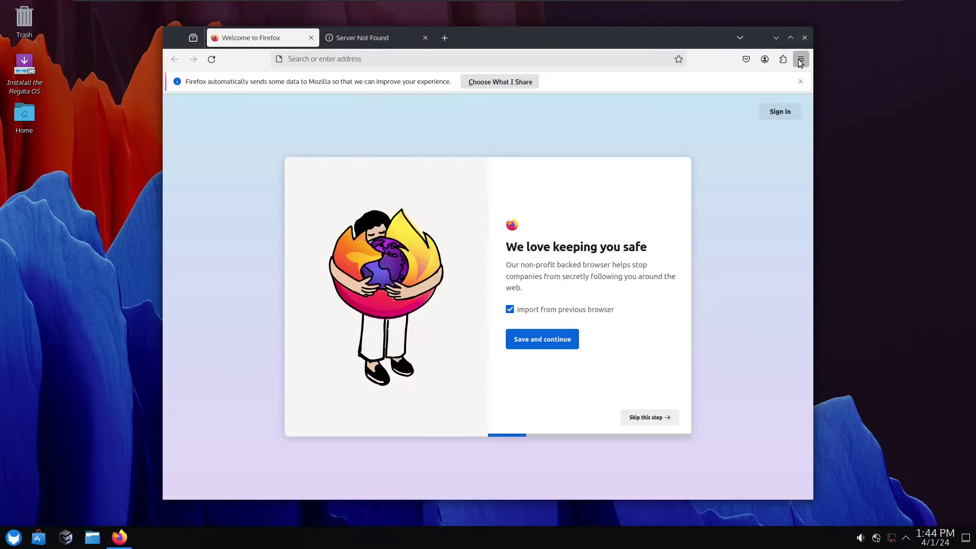
View the Firefox version information in the About Firefox window, and close it along with the browser.
{"action": "left_click", "coordinate": [802, 59]}
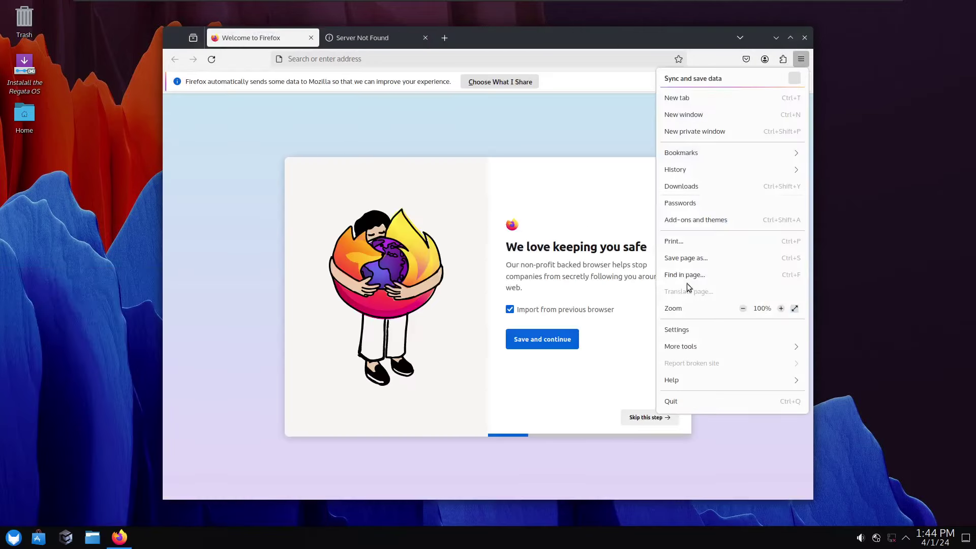
{"action": "left_click", "coordinate": [672, 380]}
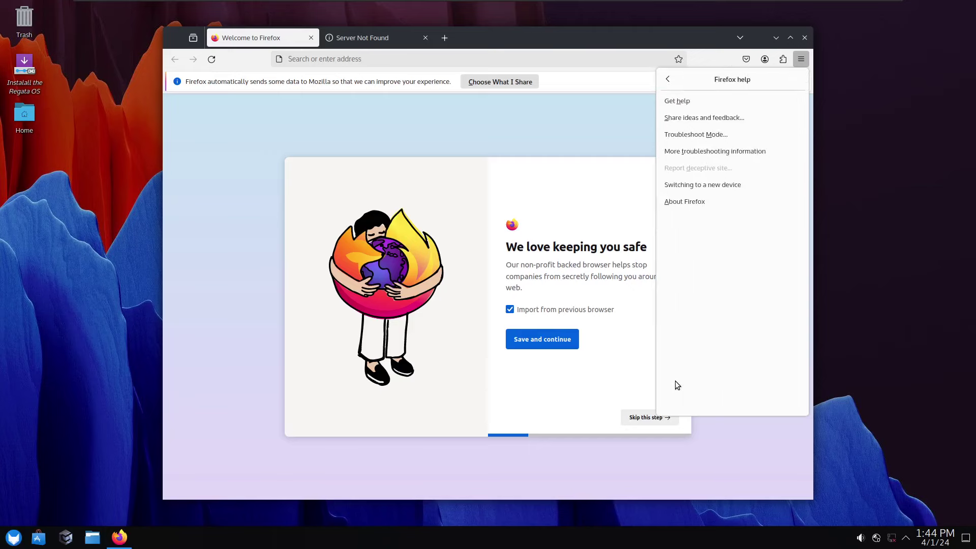
{"action": "left_click", "coordinate": [694, 201]}
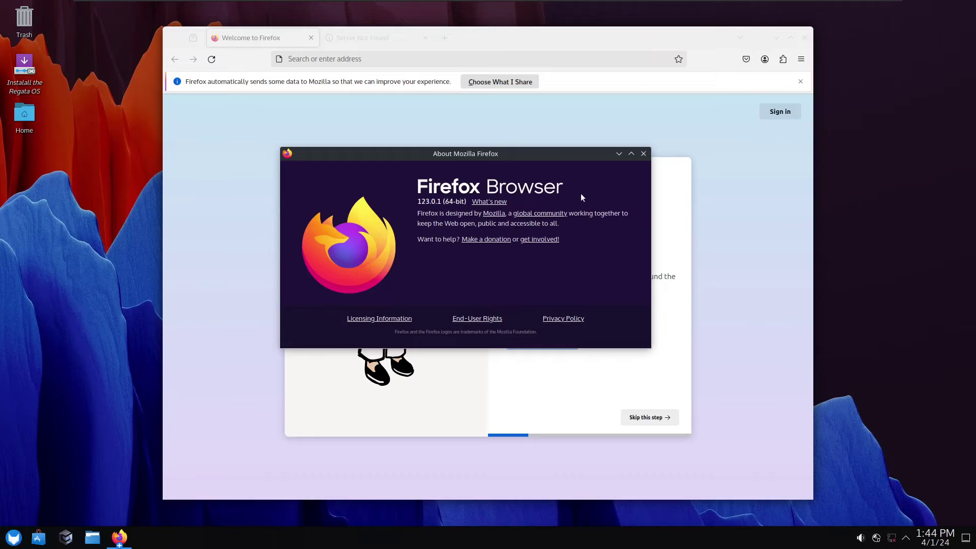
{"action": "left_click", "coordinate": [643, 153]}
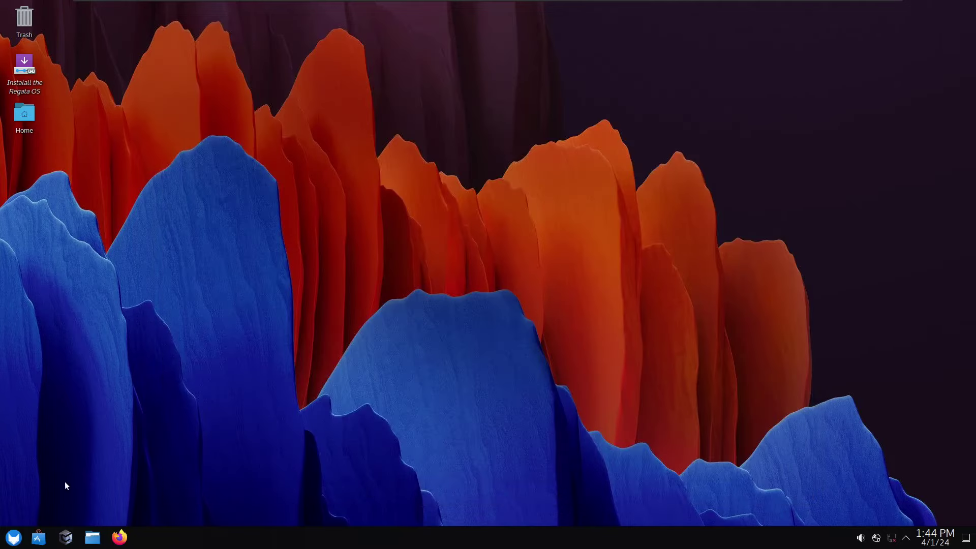
Start VLC media player from the Multimedia applications, accept its privacy policy with metadata network access allowed, and close the player.
{"action": "left_click", "coordinate": [13, 535]}
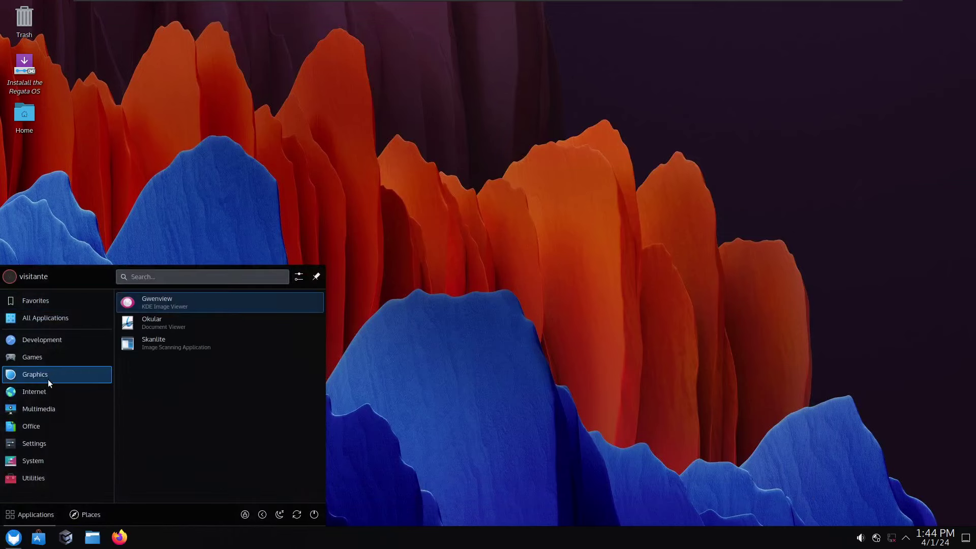
{"action": "mouse_move", "coordinate": [49, 392]}
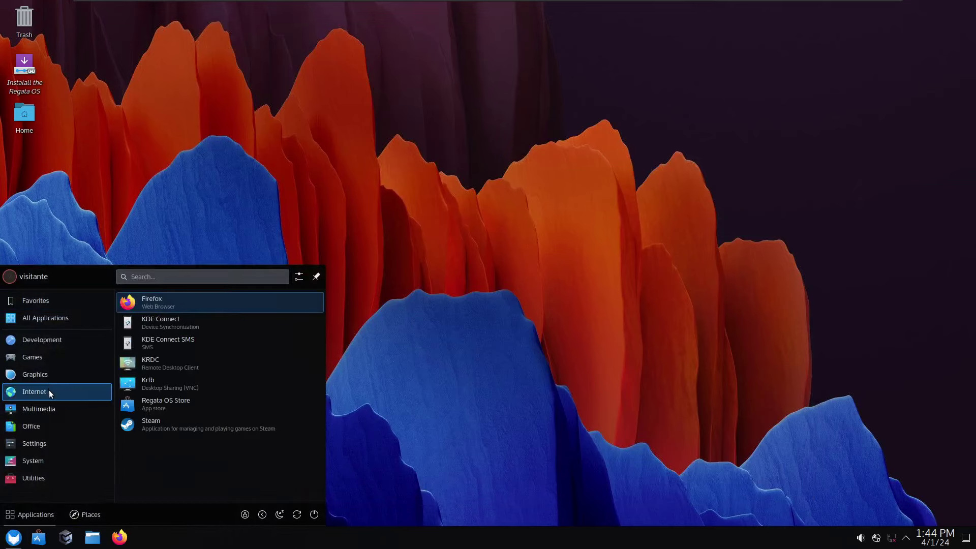
{"action": "mouse_move", "coordinate": [47, 411]}
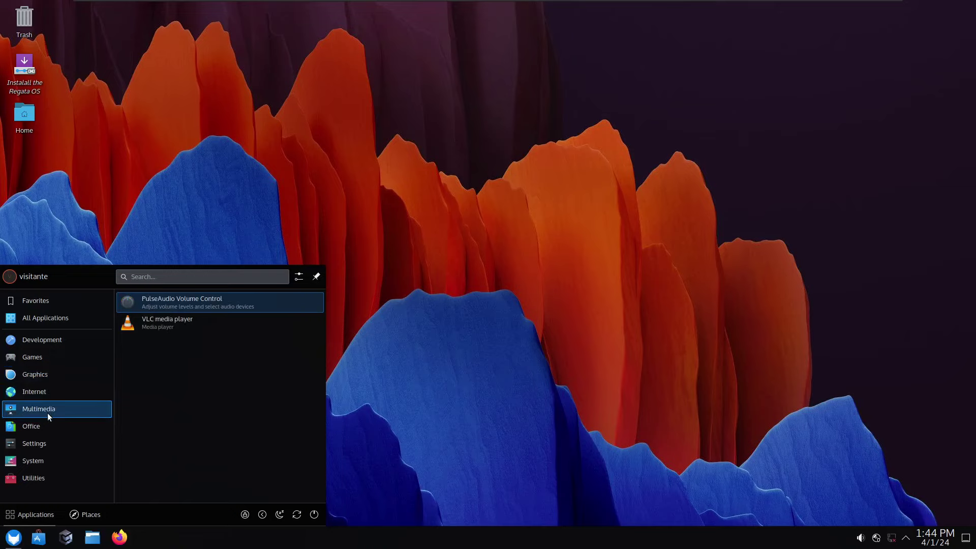
{"action": "left_click", "coordinate": [179, 326]}
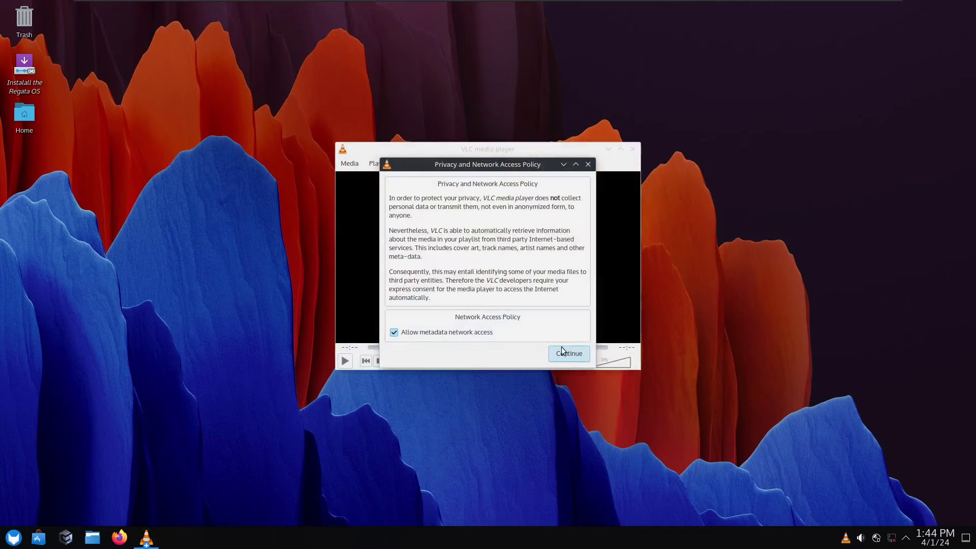
{"action": "left_click", "coordinate": [562, 352]}
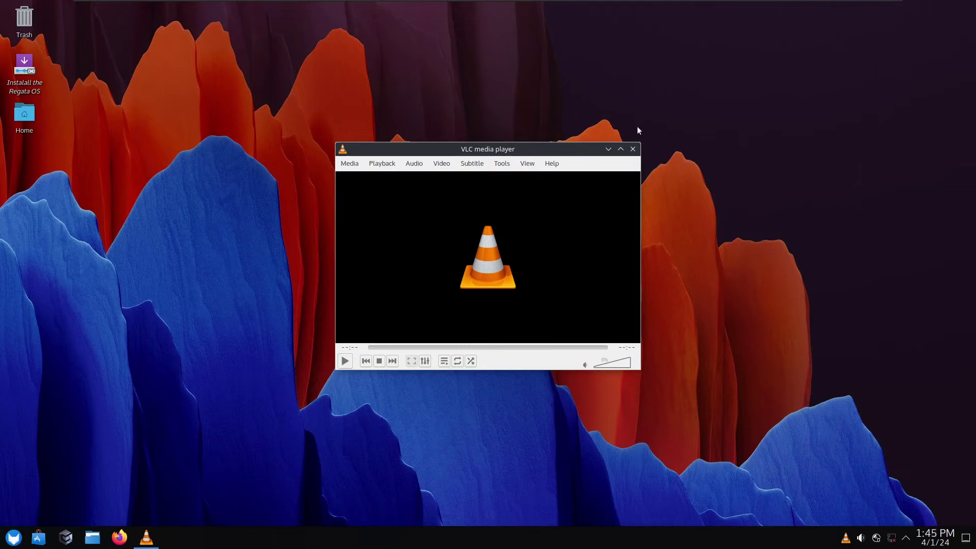
{"action": "left_click", "coordinate": [630, 150]}
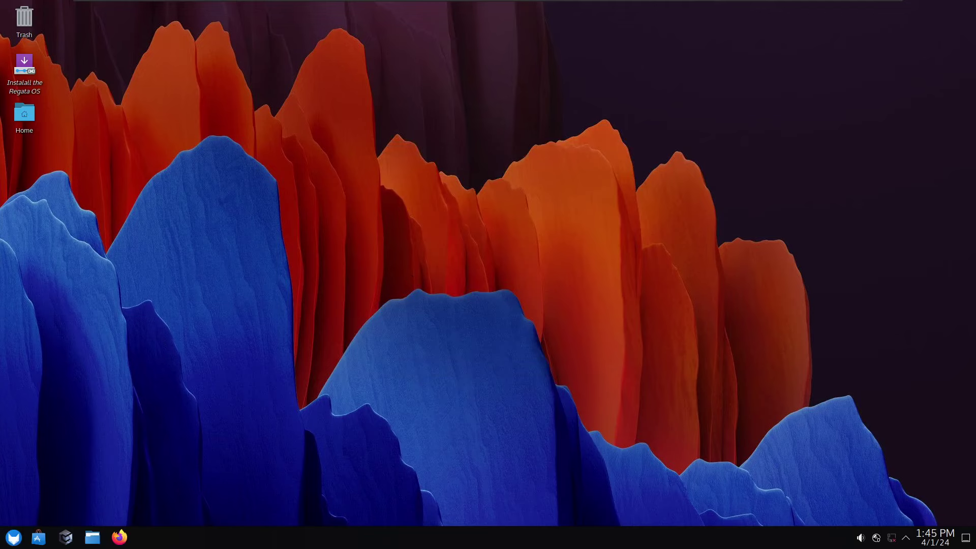
Open PulseAudio Volume Control, check its playback, recording, output device, input device and configuration pages, and close it.
{"action": "left_click", "coordinate": [14, 538]}
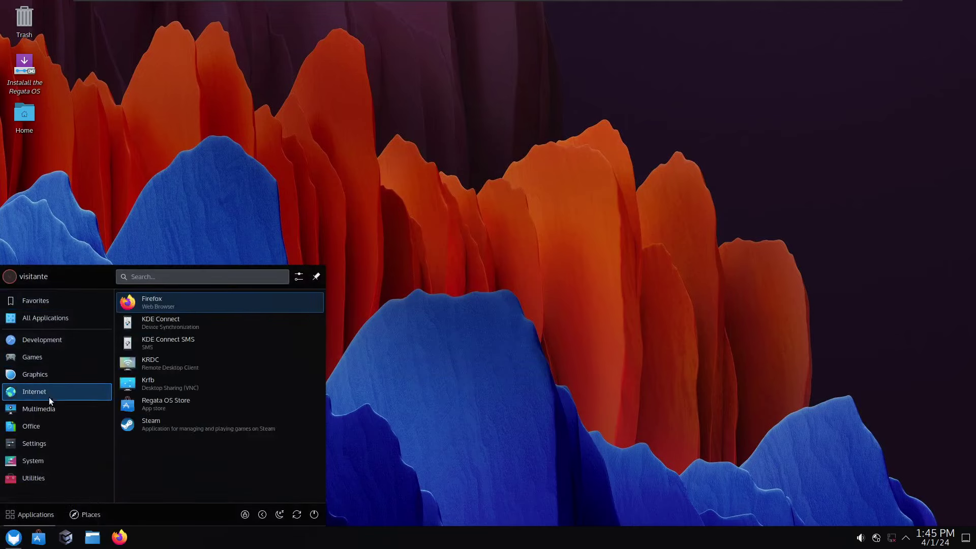
{"action": "mouse_move", "coordinate": [49, 412]}
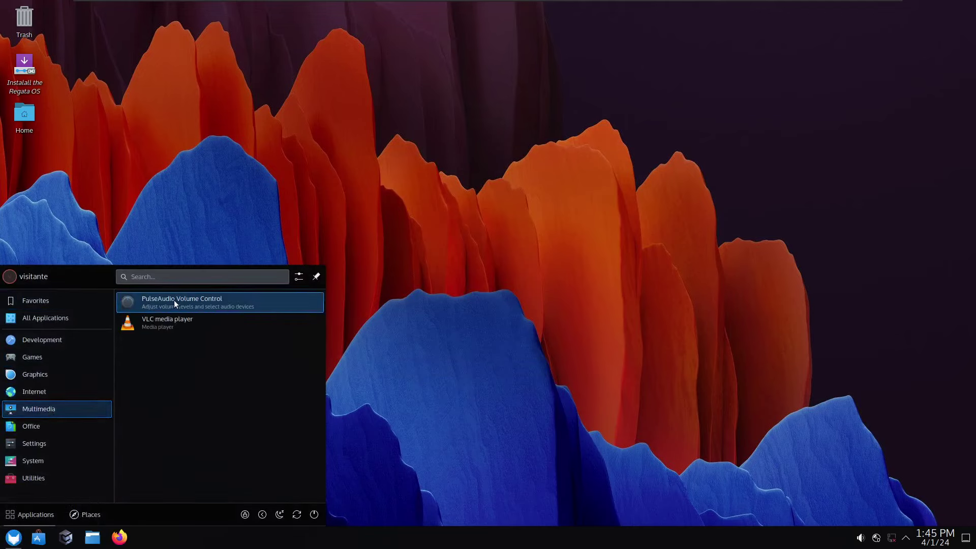
{"action": "left_click", "coordinate": [196, 304]}
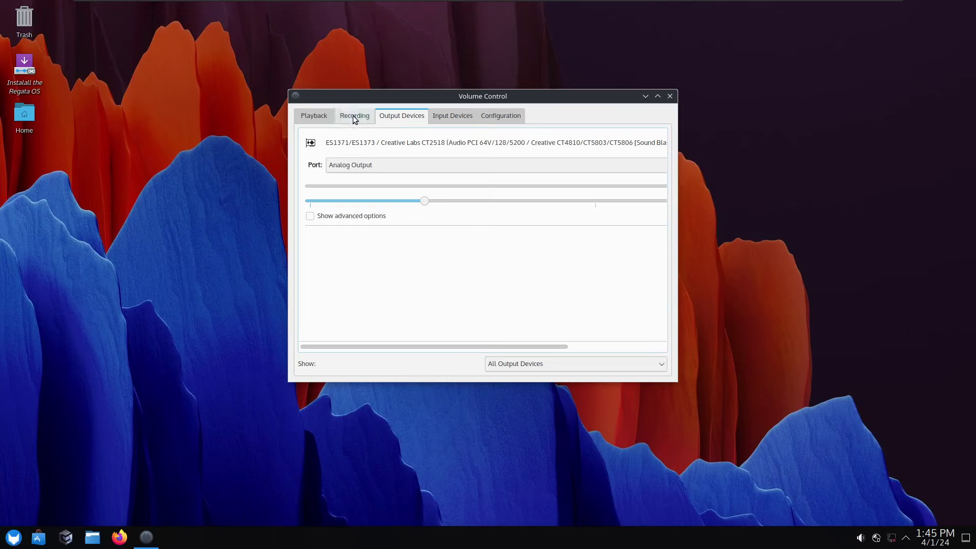
{"action": "left_click", "coordinate": [355, 116]}
{"action": "left_click", "coordinate": [323, 117]}
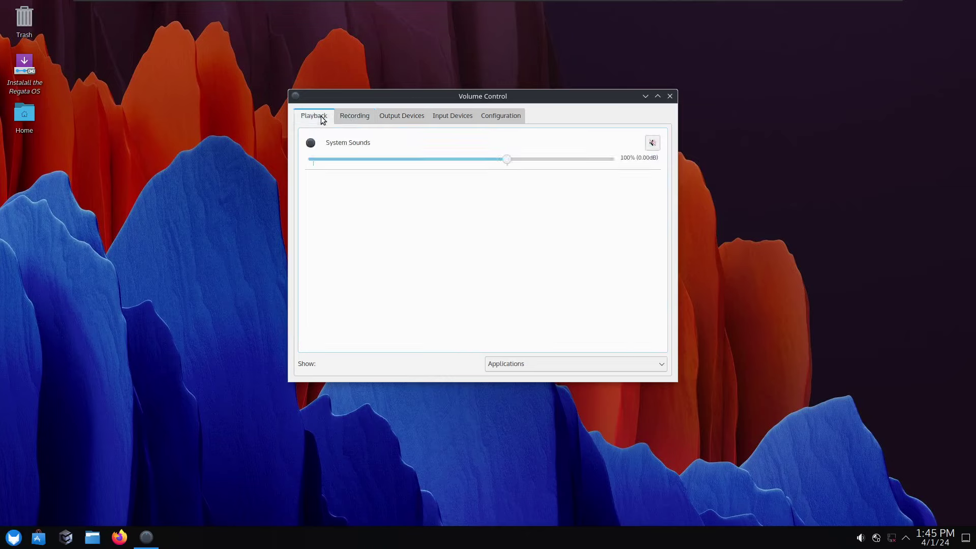
{"action": "left_click", "coordinate": [371, 118]}
{"action": "left_click", "coordinate": [389, 119]}
{"action": "left_click", "coordinate": [445, 119]}
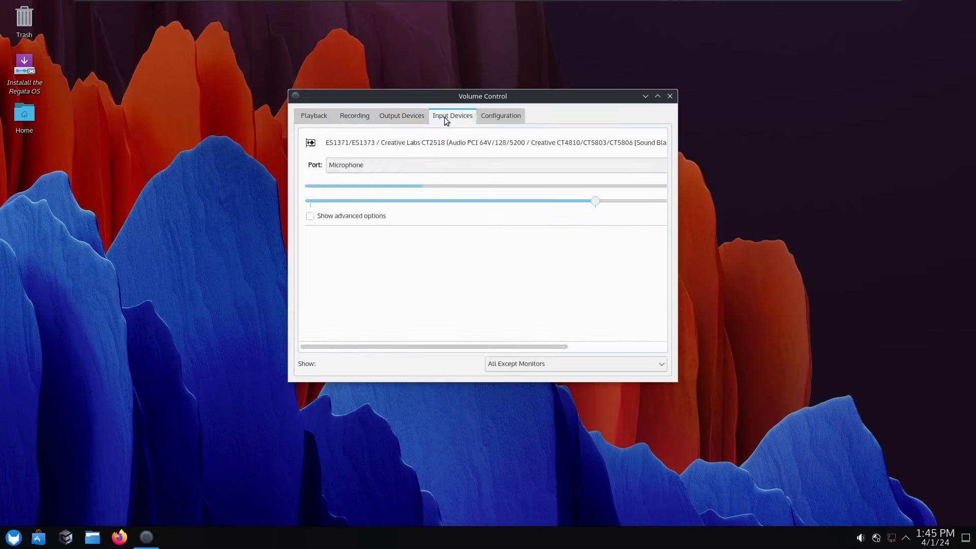
{"action": "left_click", "coordinate": [498, 119]}
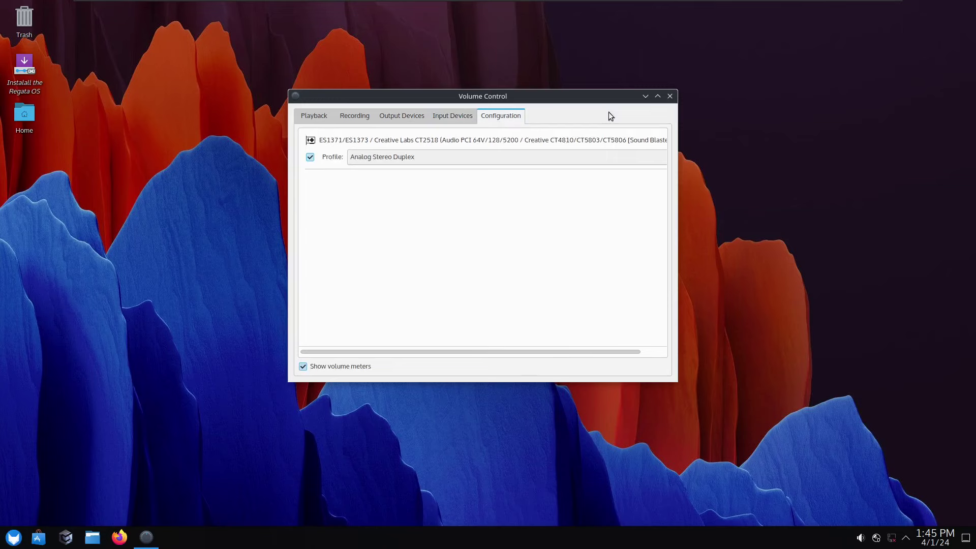
{"action": "left_click", "coordinate": [670, 96]}
Look over the Office and Settings applications in the launcher, open System Settings and reposition its window.
{"action": "left_click", "coordinate": [14, 538]}
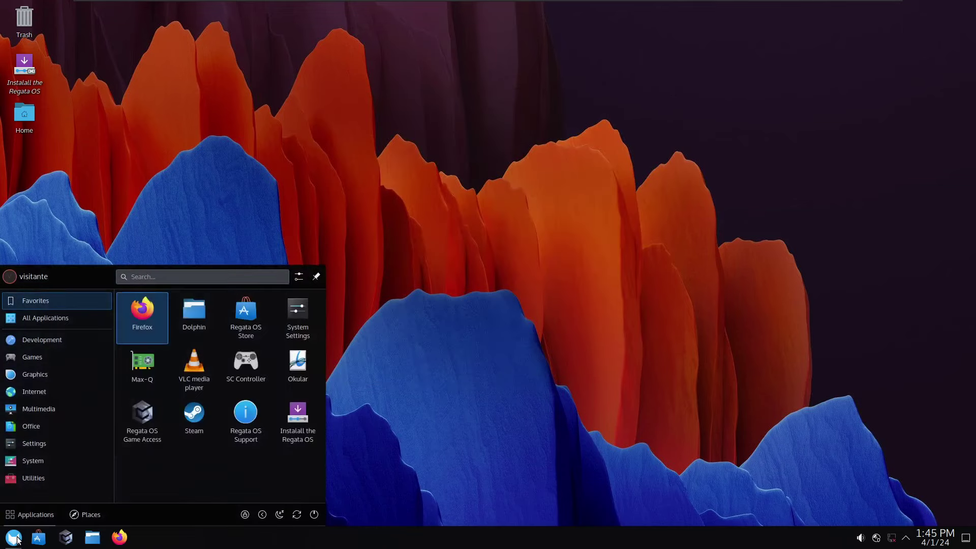
{"action": "mouse_move", "coordinate": [40, 426]}
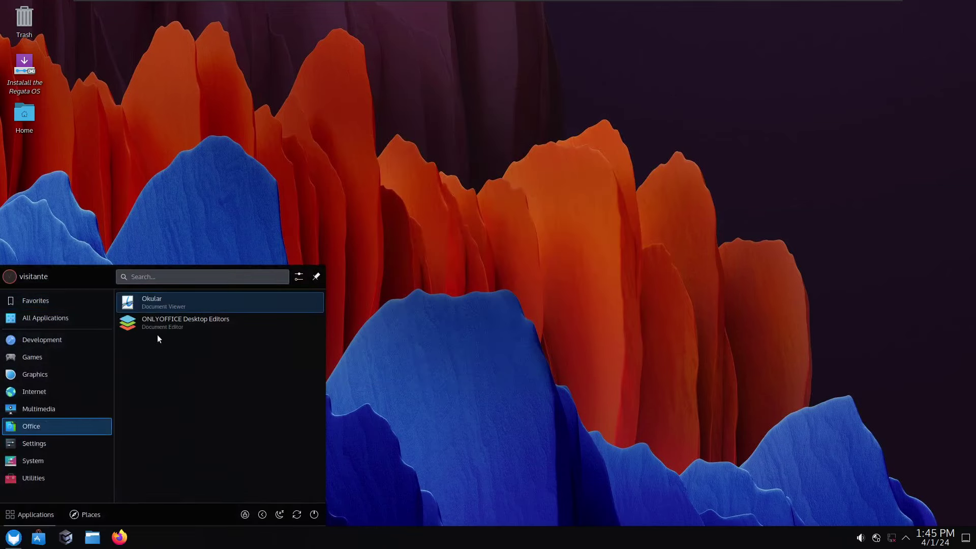
{"action": "mouse_move", "coordinate": [41, 451]}
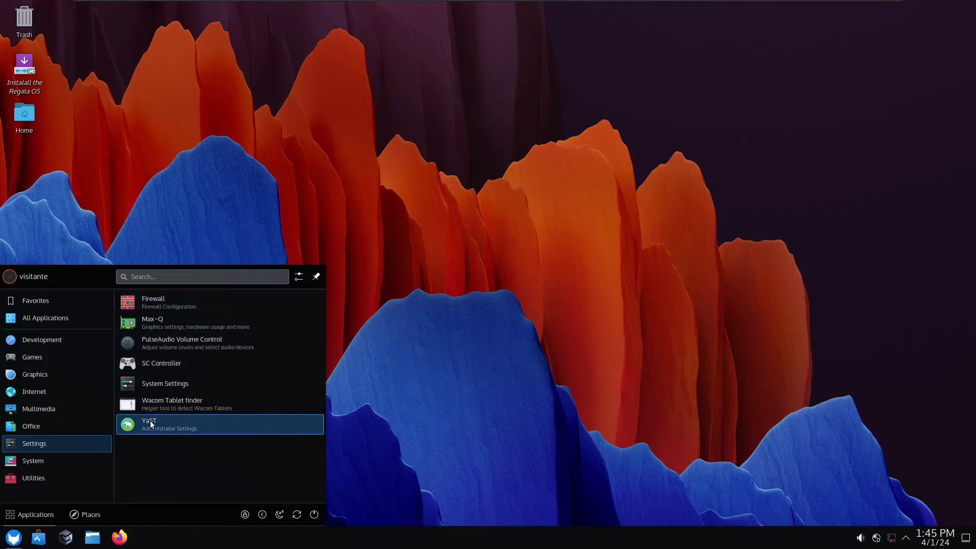
{"action": "left_click", "coordinate": [173, 383]}
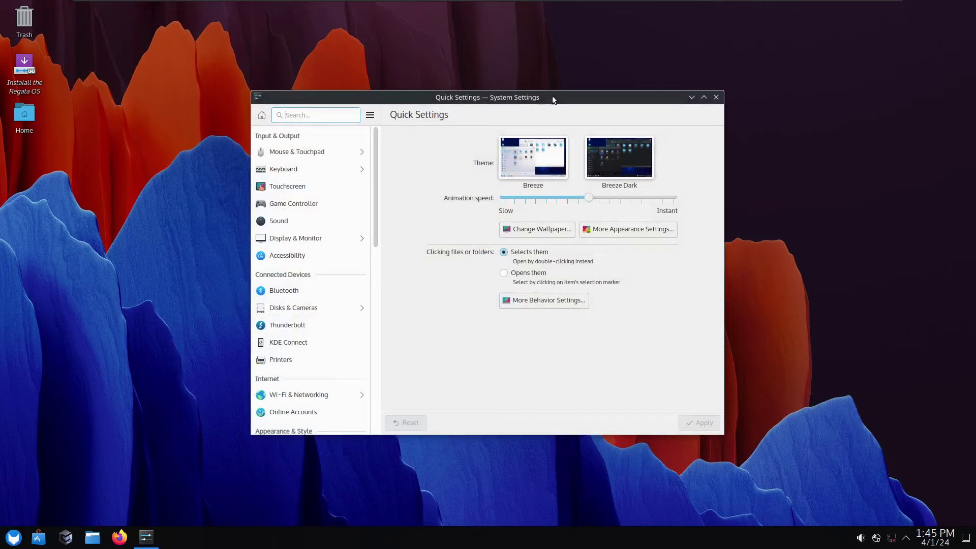
{"action": "left_click_drag", "start_coordinate": [558, 97], "coordinate": [533, 102]}
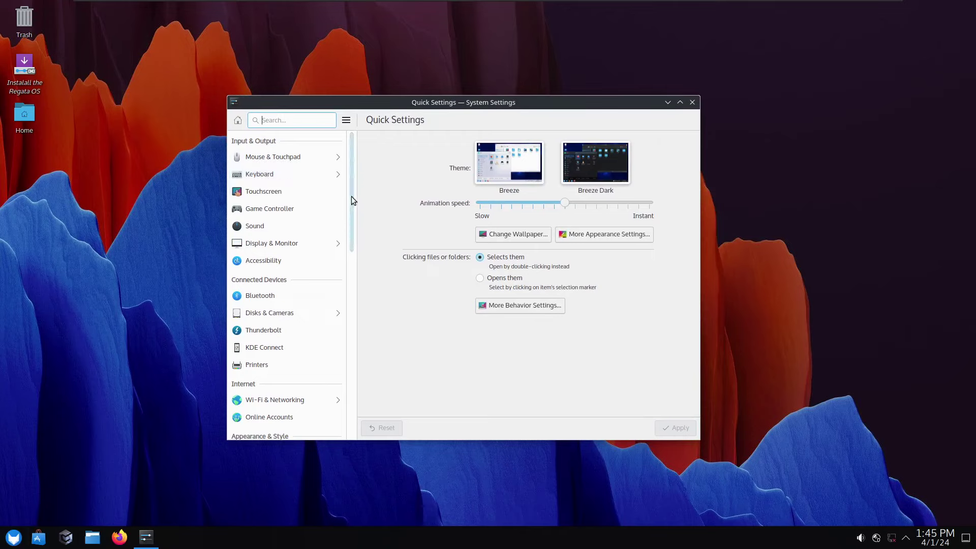
{"action": "mouse_move", "coordinate": [352, 196]}
{"action": "left_mouse_down"}
{"action": "mouse_move", "coordinate": [353, 213]}
{"action": "mouse_move", "coordinate": [353, 184]}
{"action": "left_mouse_up"}
{"action": "scroll", "coordinate": [350, 226], "scroll_direction": "down", "scroll_amount": 1}
{"action": "scroll", "coordinate": [349, 219], "scroll_direction": "up", "scroll_amount": 1}
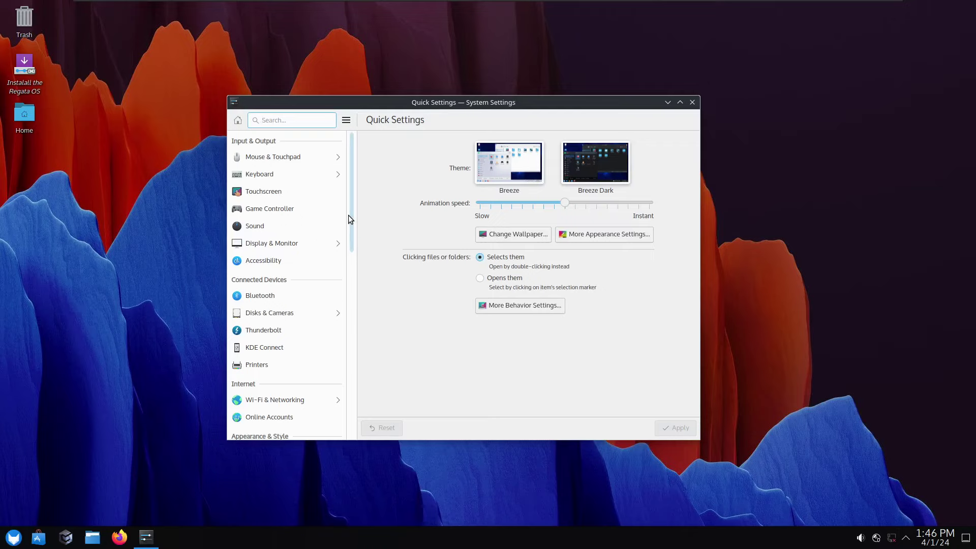
View the Display Configuration settings and look through the available images in the Wallpaper settings.
{"action": "left_click", "coordinate": [289, 244]}
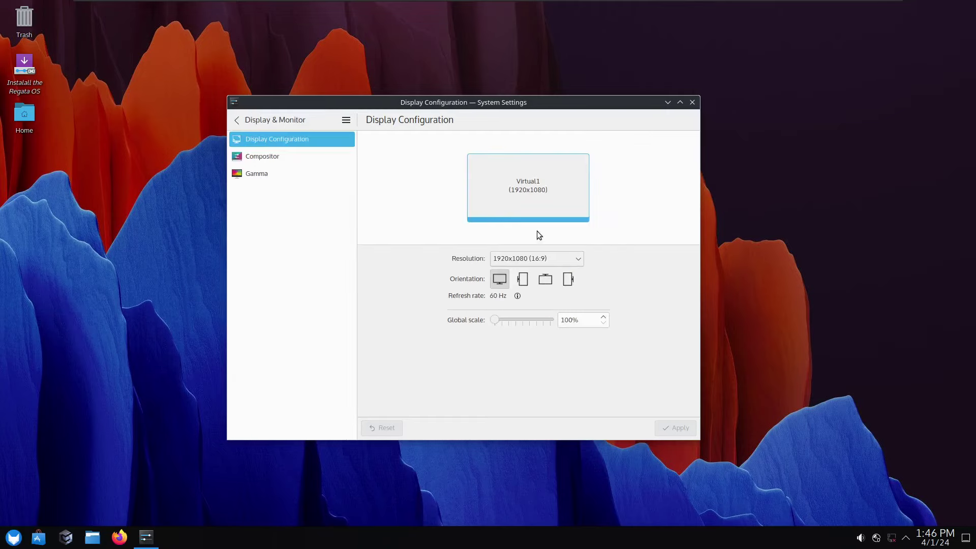
{"action": "left_click", "coordinate": [238, 120]}
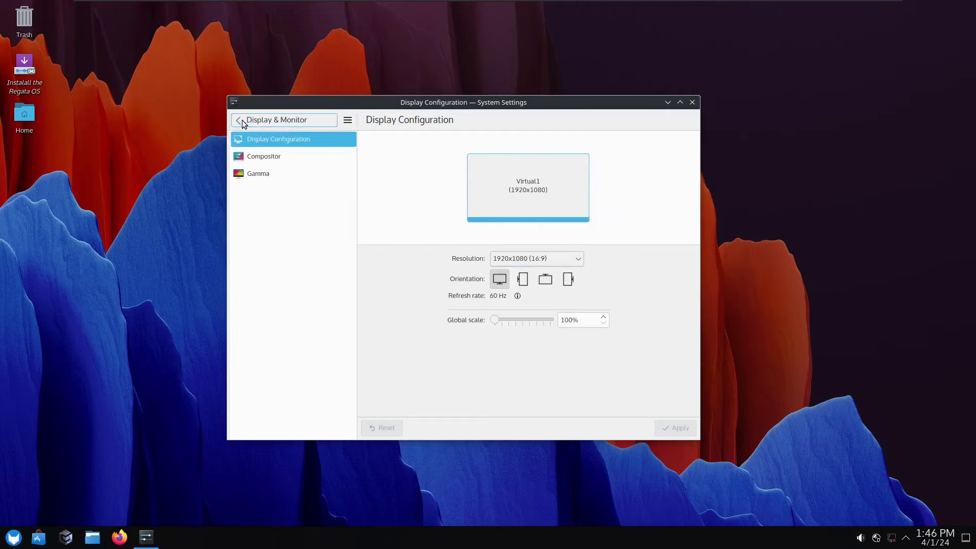
{"action": "left_click_drag", "start_coordinate": [354, 212], "coordinate": [349, 266]}
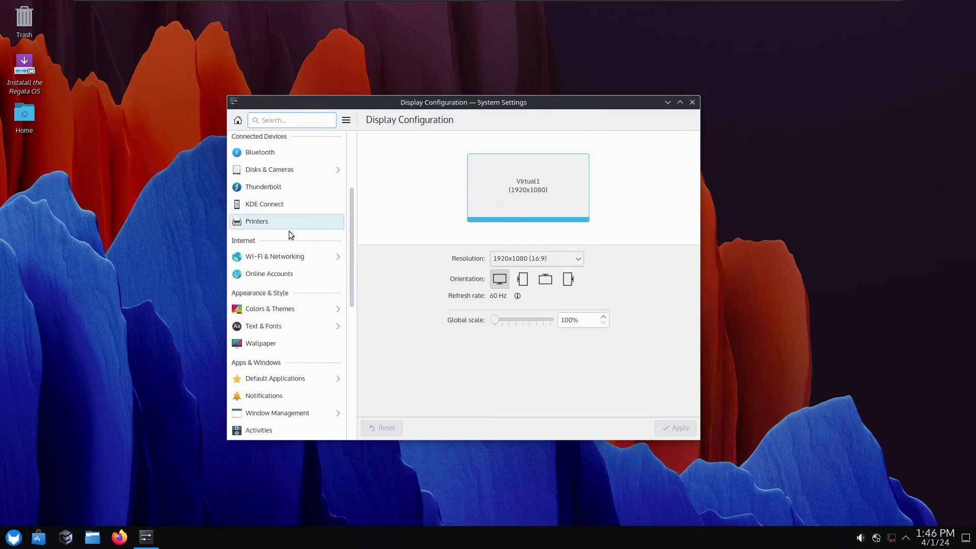
{"action": "left_click", "coordinate": [269, 345]}
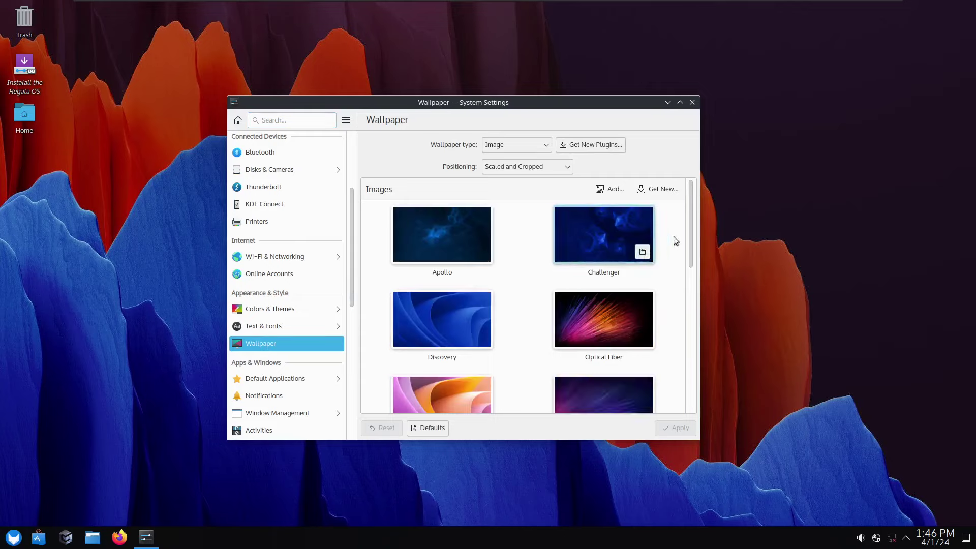
{"action": "scroll", "coordinate": [692, 243], "scroll_direction": "down", "scroll_amount": 1}
{"action": "left_click_drag", "start_coordinate": [692, 241], "coordinate": [689, 215]}
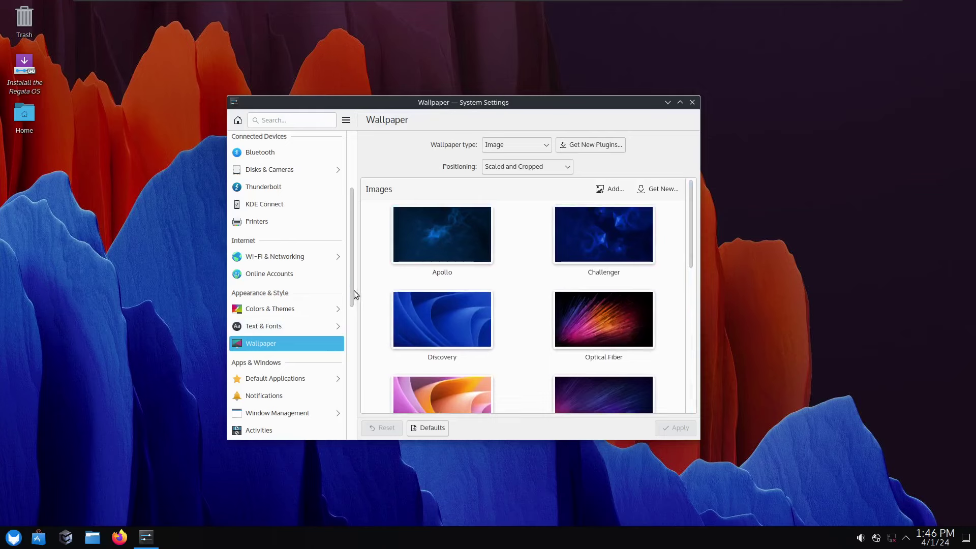
View the software and hardware details in About this System, and close System Settings.
{"action": "left_click_drag", "start_coordinate": [352, 288], "coordinate": [352, 346]}
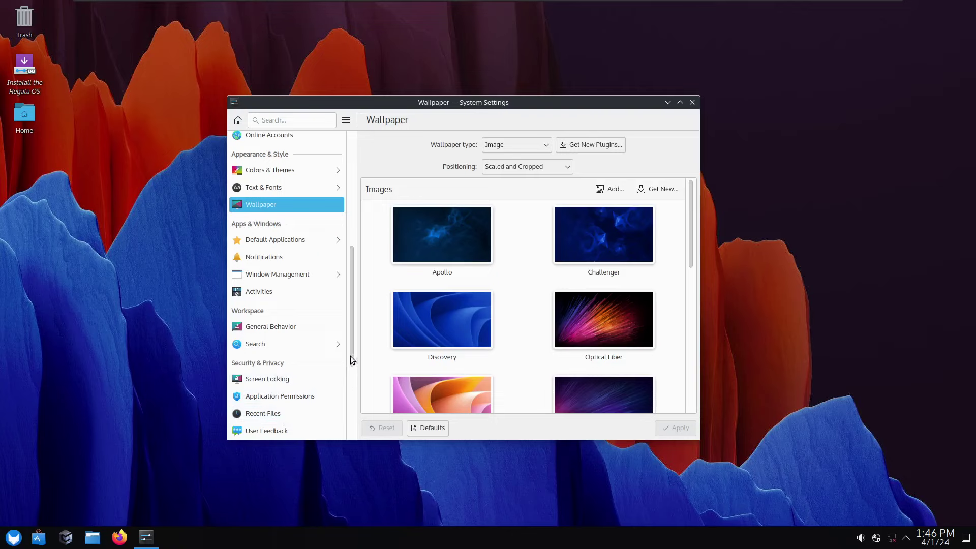
{"action": "left_click_drag", "start_coordinate": [351, 356], "coordinate": [344, 437]}
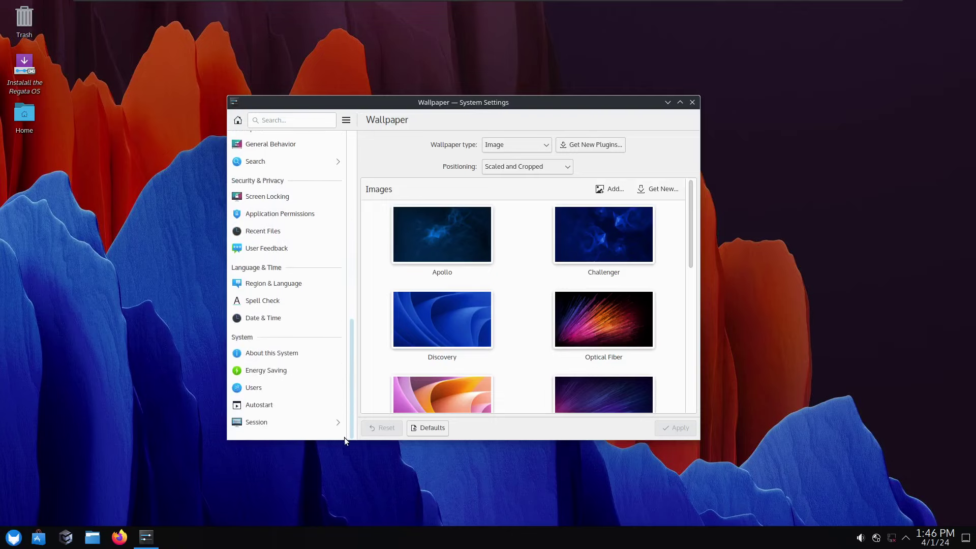
{"action": "left_click", "coordinate": [273, 353]}
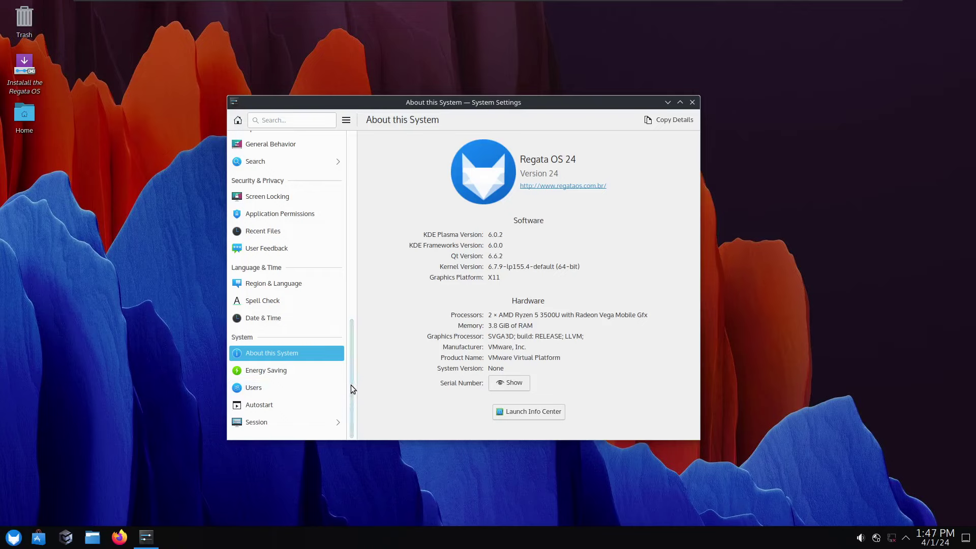
{"action": "scroll", "coordinate": [350, 305], "scroll_direction": "up", "scroll_amount": 10}
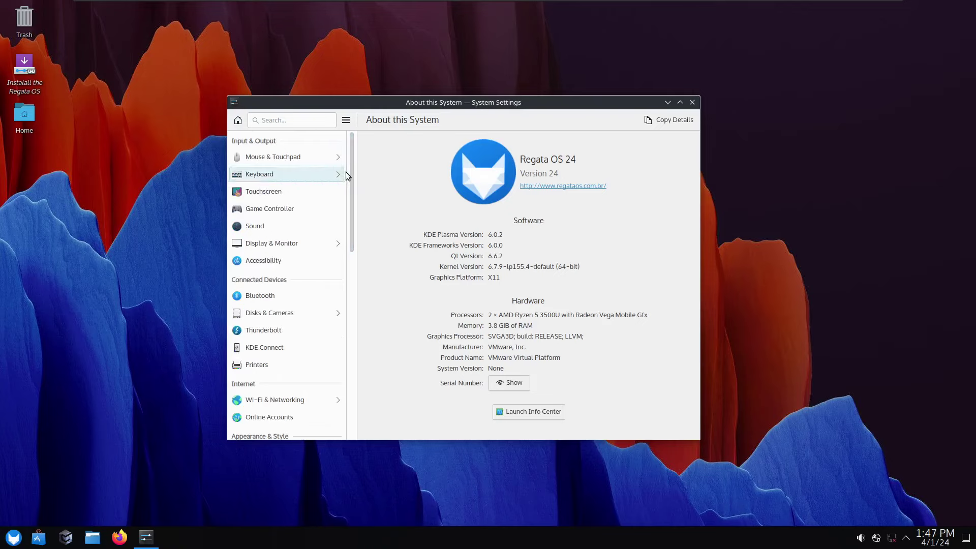
{"action": "left_click", "coordinate": [692, 102]}
Browse the System applications in the launcher, view the System Monitor overview, and close the monitor.
{"action": "left_click", "coordinate": [15, 540]}
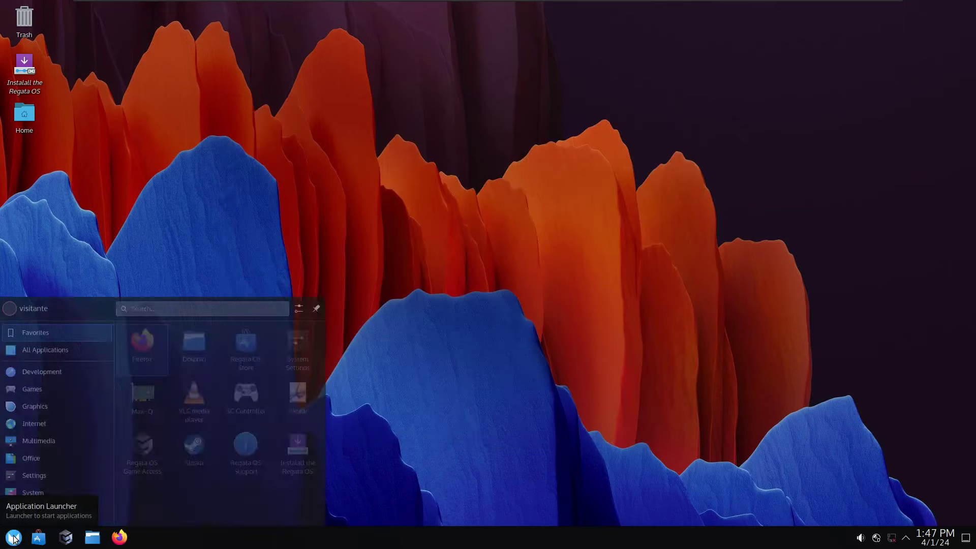
{"action": "left_click", "coordinate": [35, 460]}
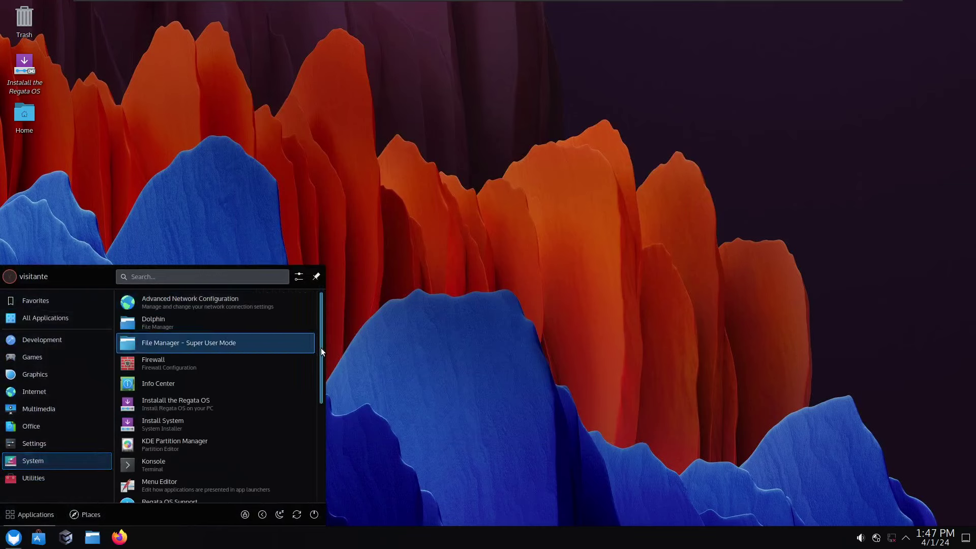
{"action": "scroll", "coordinate": [319, 376], "scroll_direction": "down", "scroll_amount": 2}
{"action": "scroll", "coordinate": [316, 391], "scroll_direction": "down", "scroll_amount": 5}
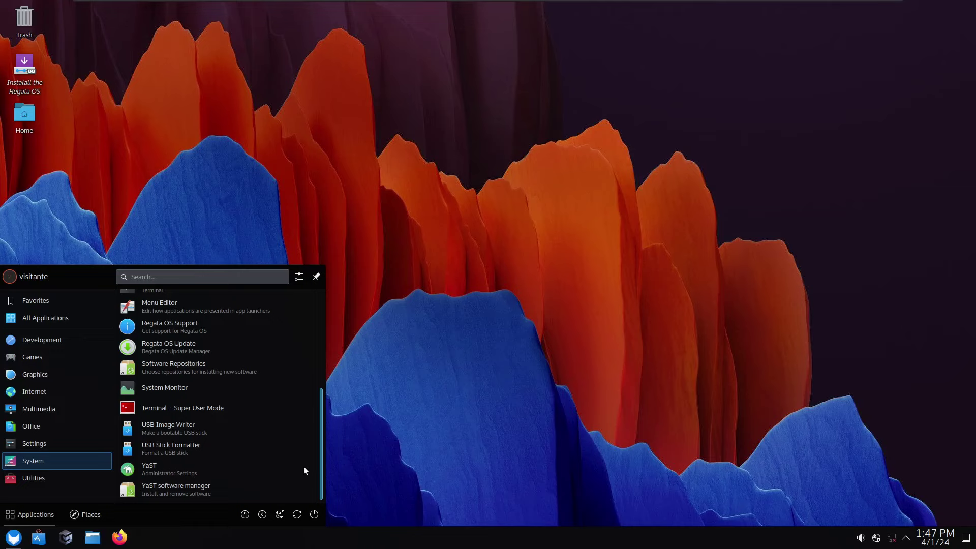
{"action": "left_click", "coordinate": [193, 384]}
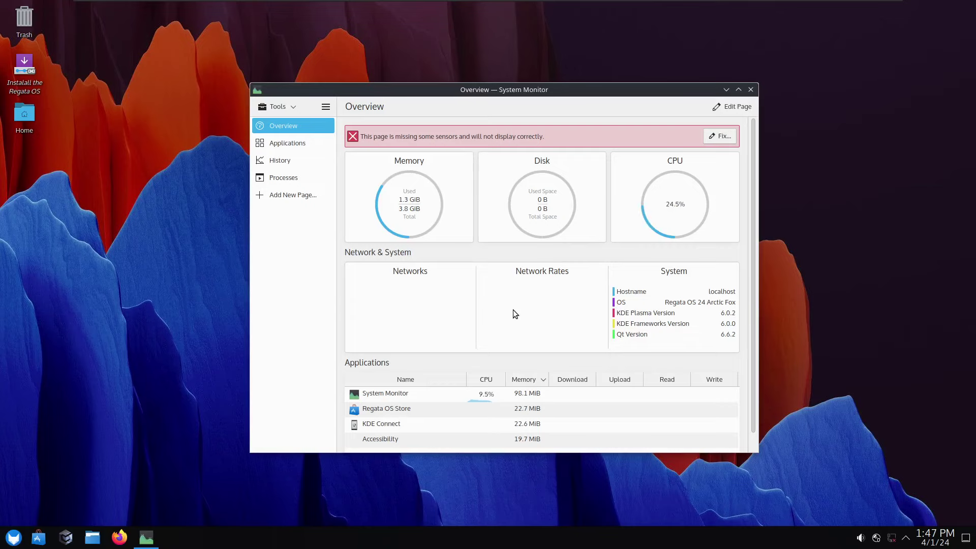
{"action": "left_click", "coordinate": [751, 90]}
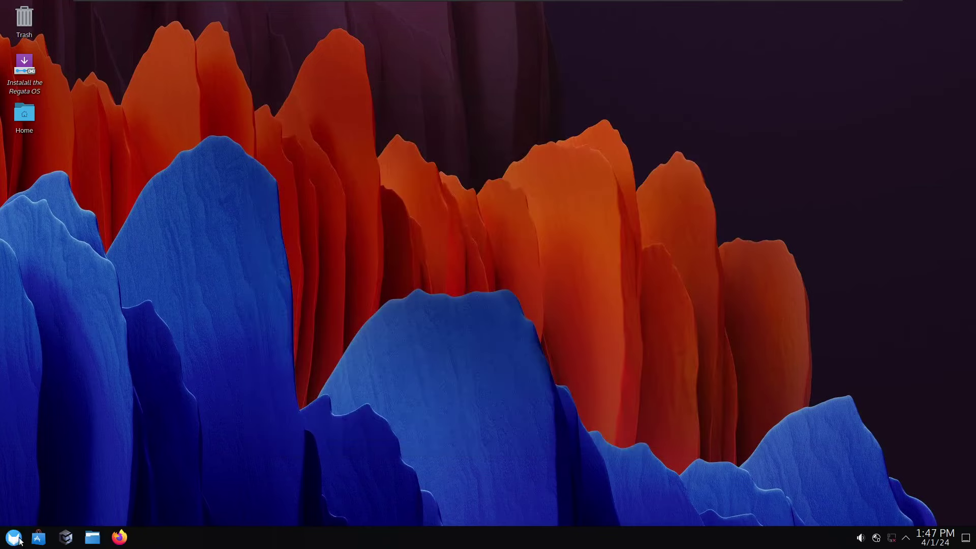
Browse the Utilities applications in the launcher and start the KCalc scientific calculator.
{"action": "left_click", "coordinate": [15, 539]}
{"action": "left_click", "coordinate": [41, 477]}
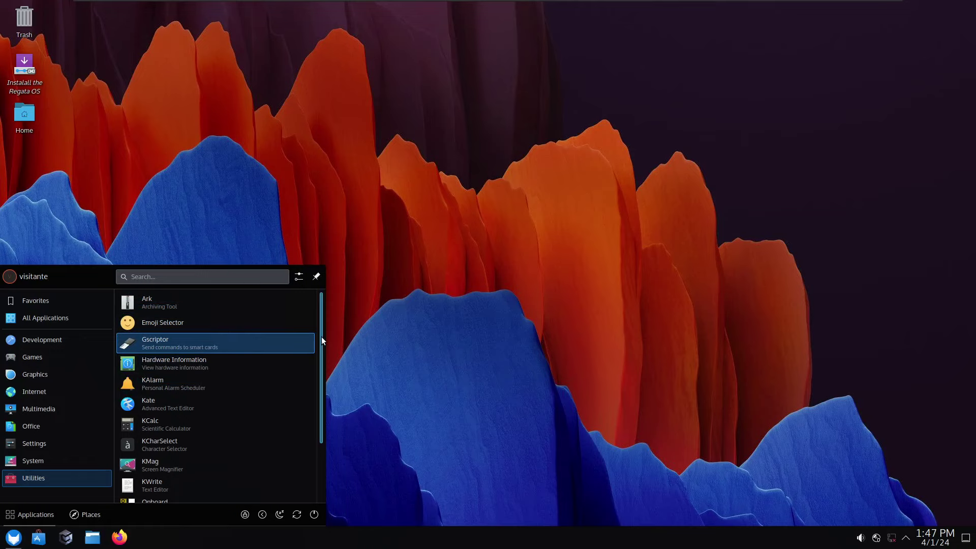
{"action": "left_click_drag", "start_coordinate": [321, 337], "coordinate": [317, 397]}
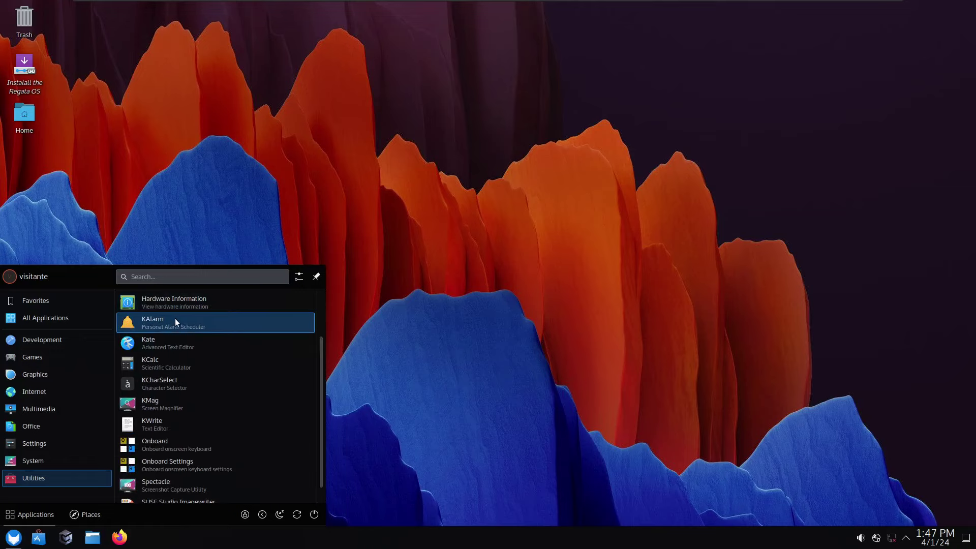
{"action": "left_click", "coordinate": [163, 362]}
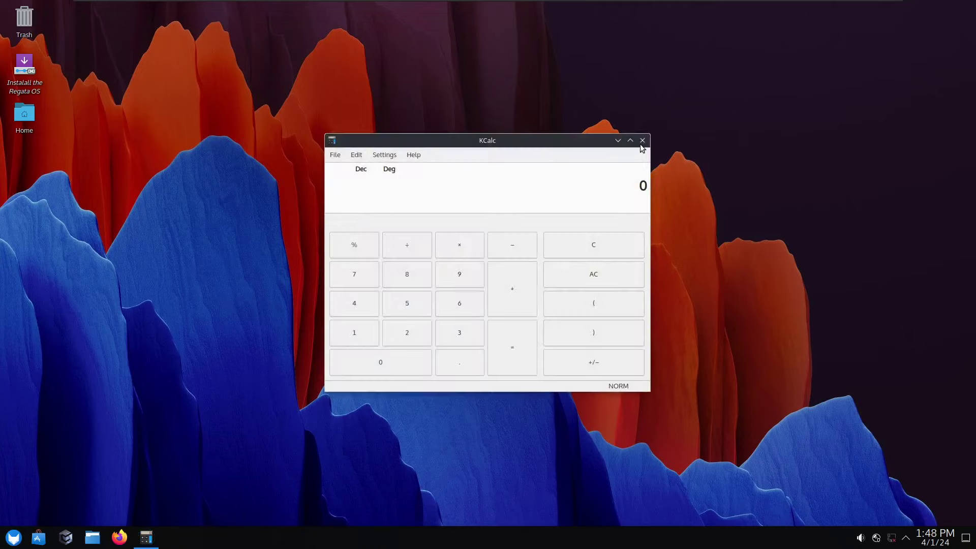
Replace the calculator with the KWrite text editor from the Utilities applications, view its welcome page, and close the editor.
{"action": "left_click", "coordinate": [642, 141]}
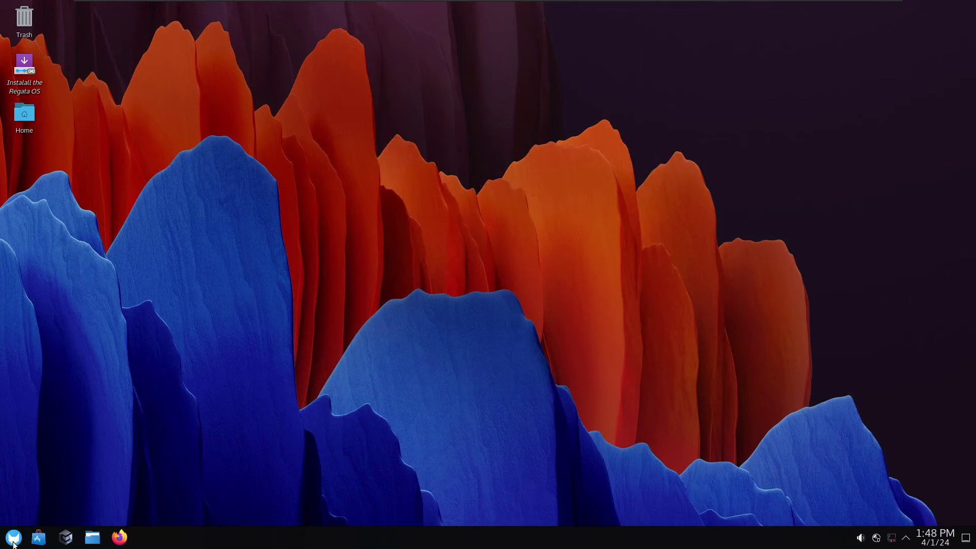
{"action": "left_click", "coordinate": [13, 537]}
{"action": "mouse_move", "coordinate": [38, 477]}
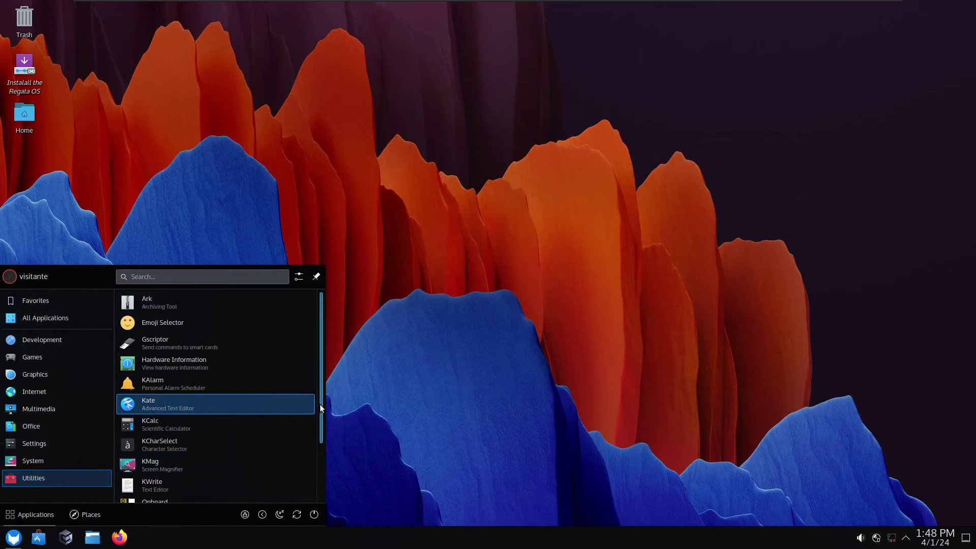
{"action": "scroll", "coordinate": [315, 448], "scroll_direction": "down", "scroll_amount": 3}
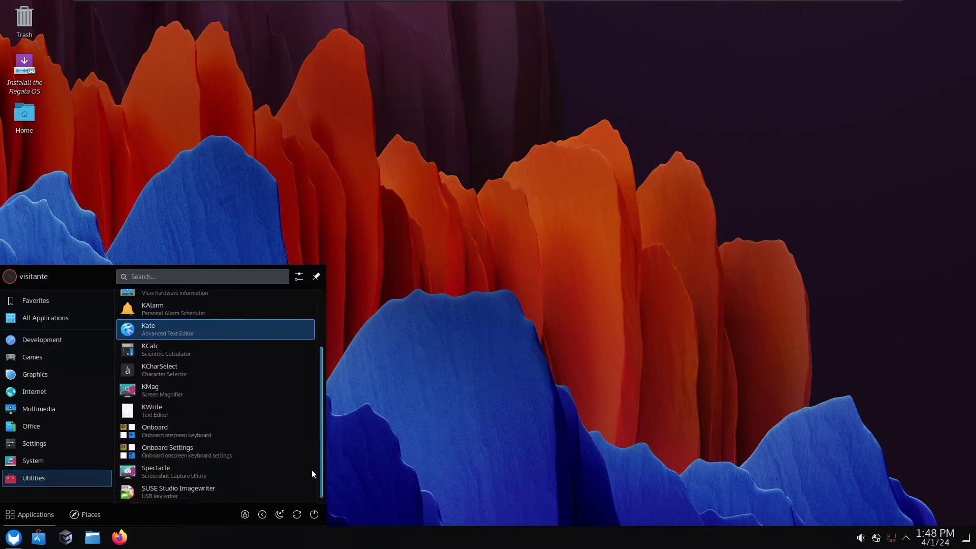
{"action": "left_click", "coordinate": [172, 410]}
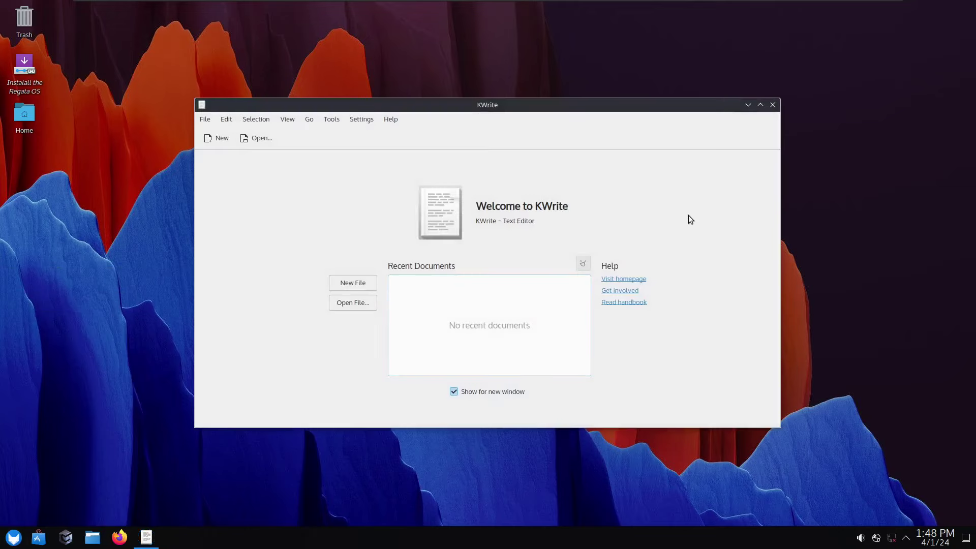
{"action": "left_click", "coordinate": [773, 105]}
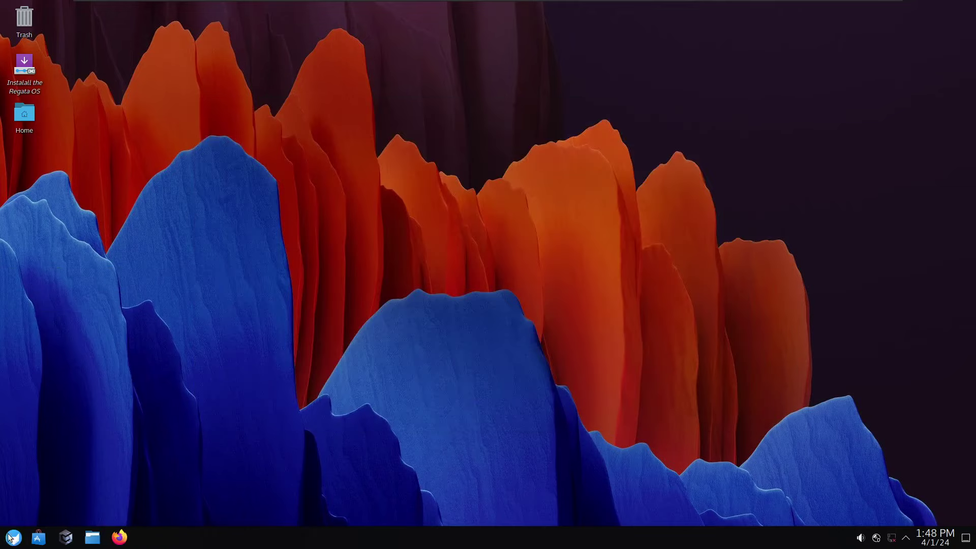
Look through the remaining Utilities applications in the launcher down to SUSE Studio Imagewriter, and close the launcher.
{"action": "left_click", "coordinate": [15, 540]}
{"action": "left_click", "coordinate": [34, 482]}
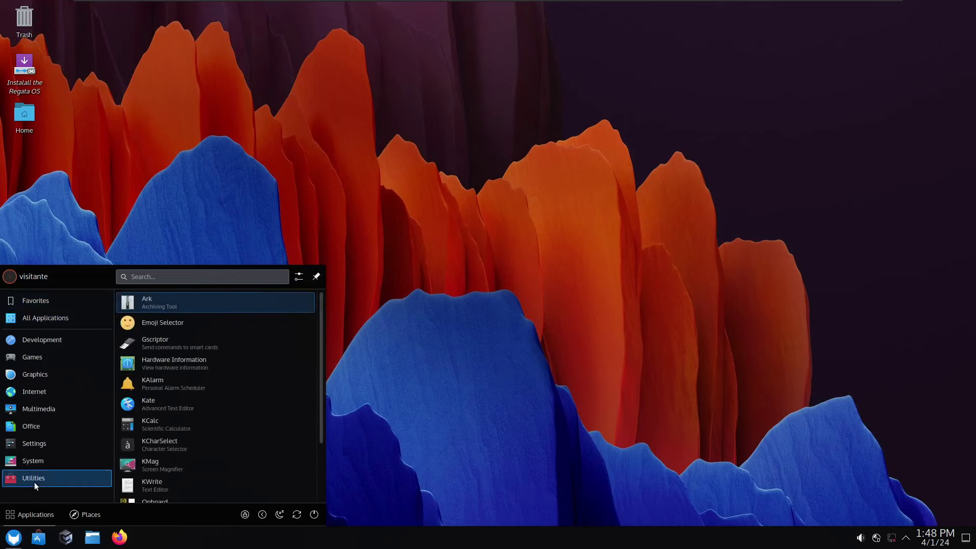
{"action": "left_click_drag", "start_coordinate": [321, 378], "coordinate": [314, 453]}
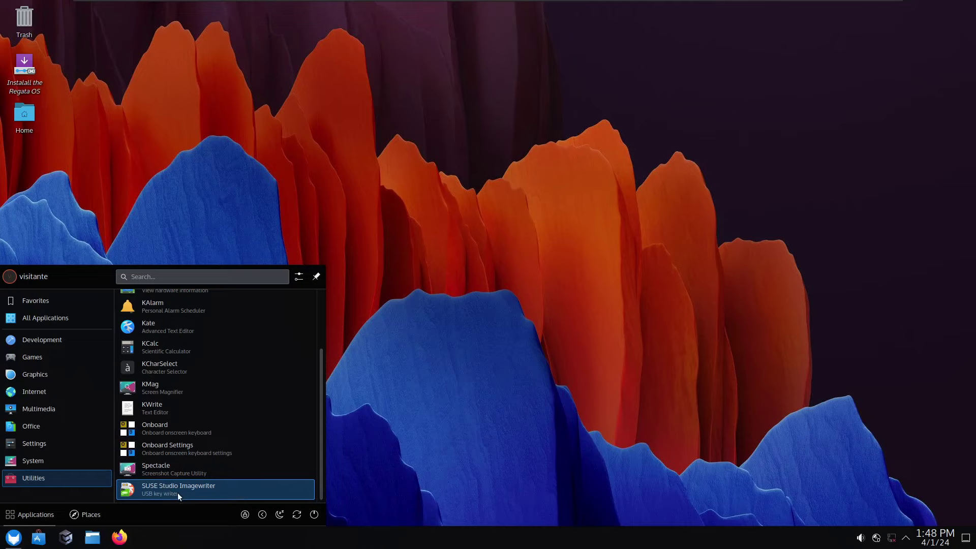
{"action": "left_click", "coordinate": [355, 411]}
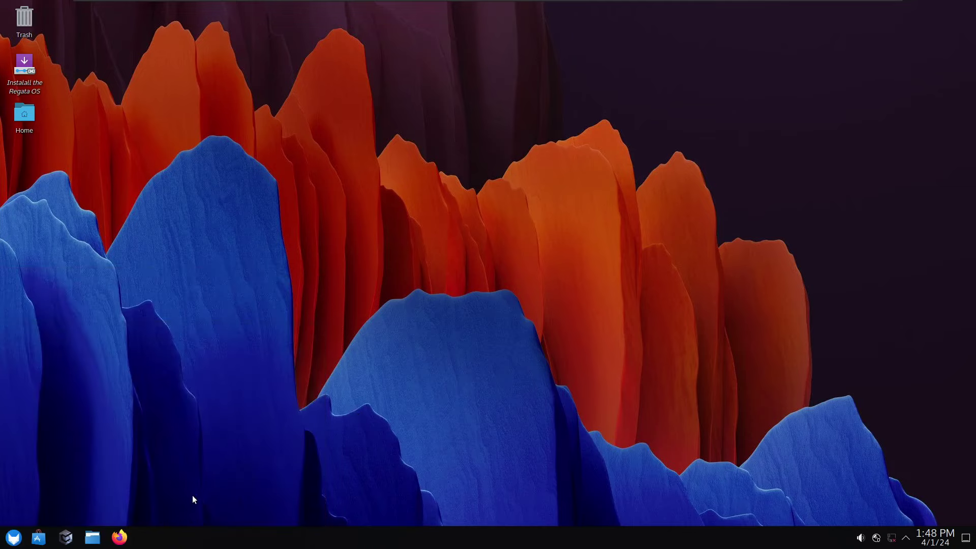
Open the Home folder in the Dolphin file manager and move its window toward the upper right of the desktop.
{"action": "left_click", "coordinate": [92, 538]}
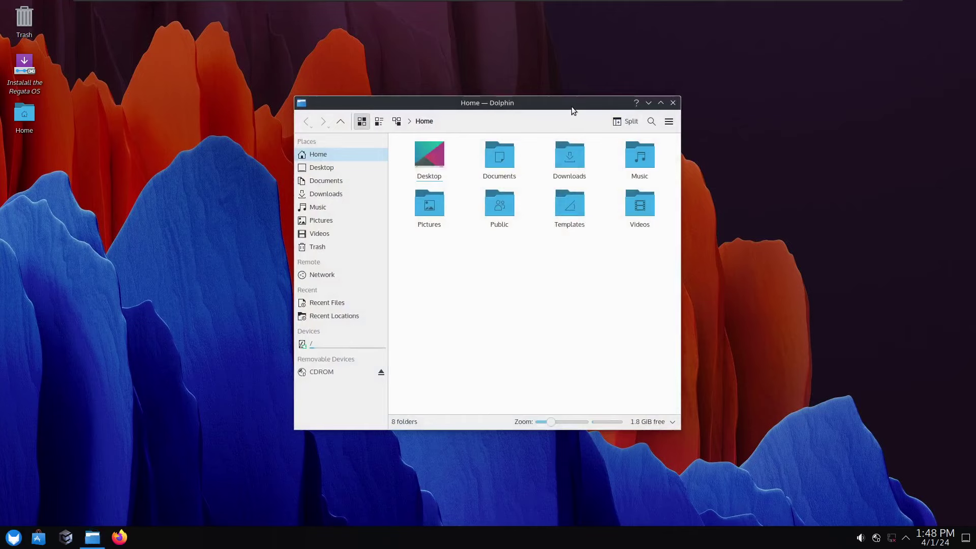
{"action": "left_click_drag", "start_coordinate": [463, 111], "coordinate": [569, 99]}
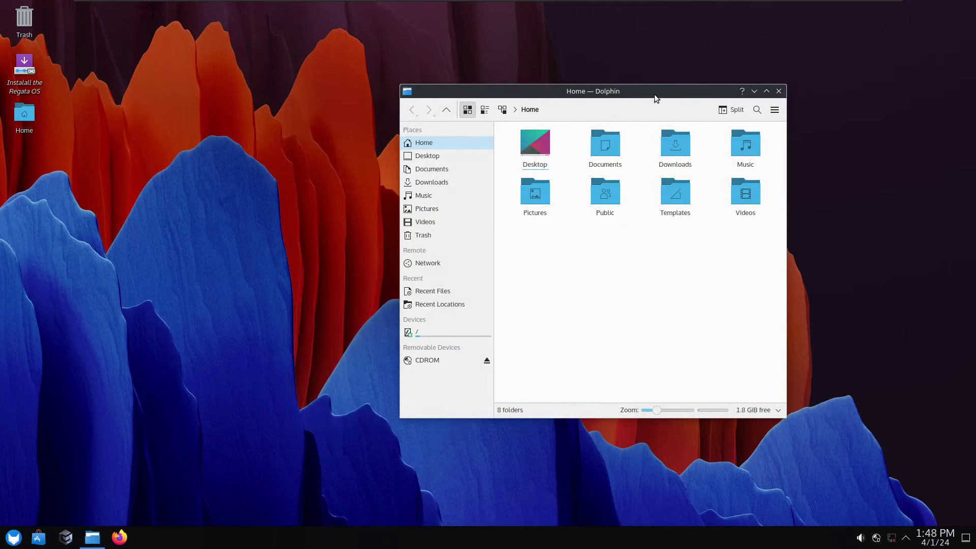
{"action": "left_click_drag", "start_coordinate": [668, 91], "coordinate": [684, 60]}
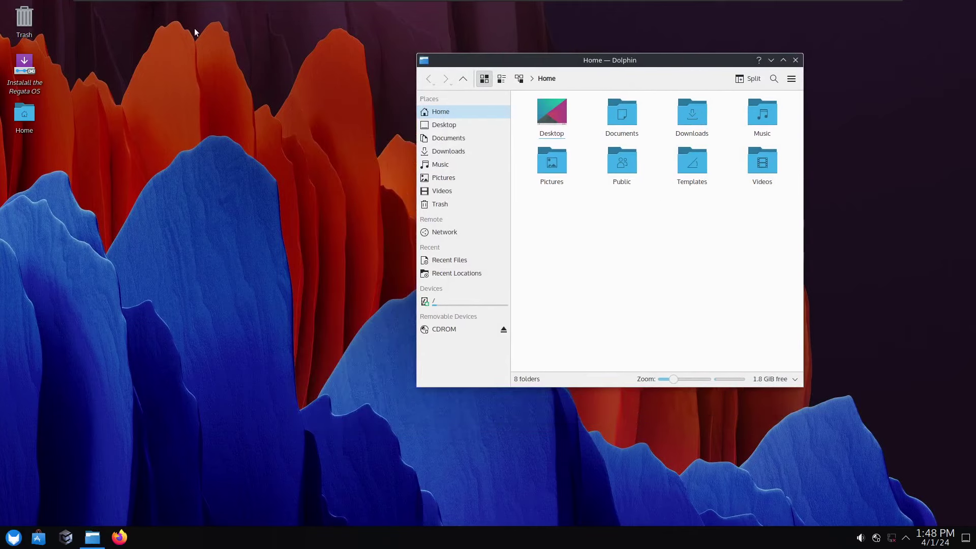